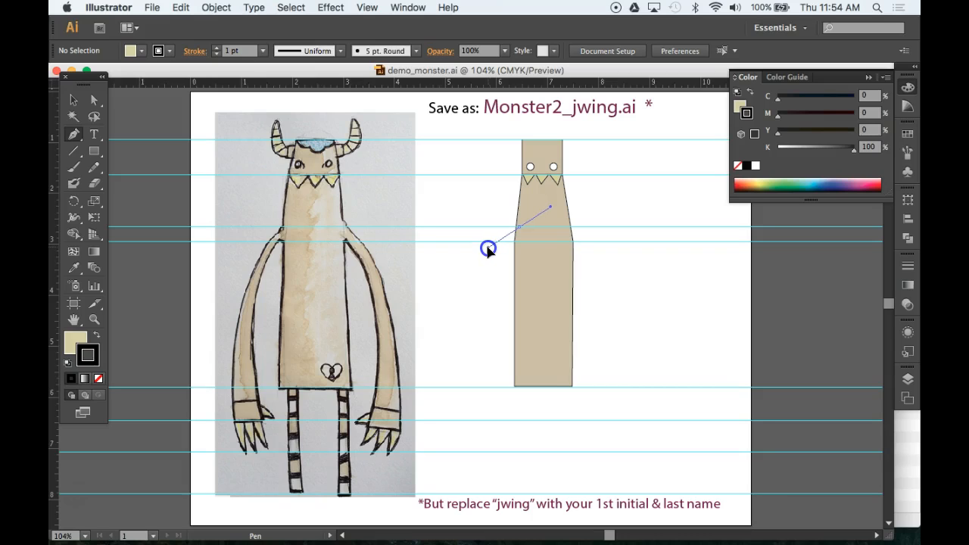
Draw the arm beside the body with the Pen tool: curved outer edge from the shoulder, straight wrist edge, and curved inner edge back up
left_click(489, 249)
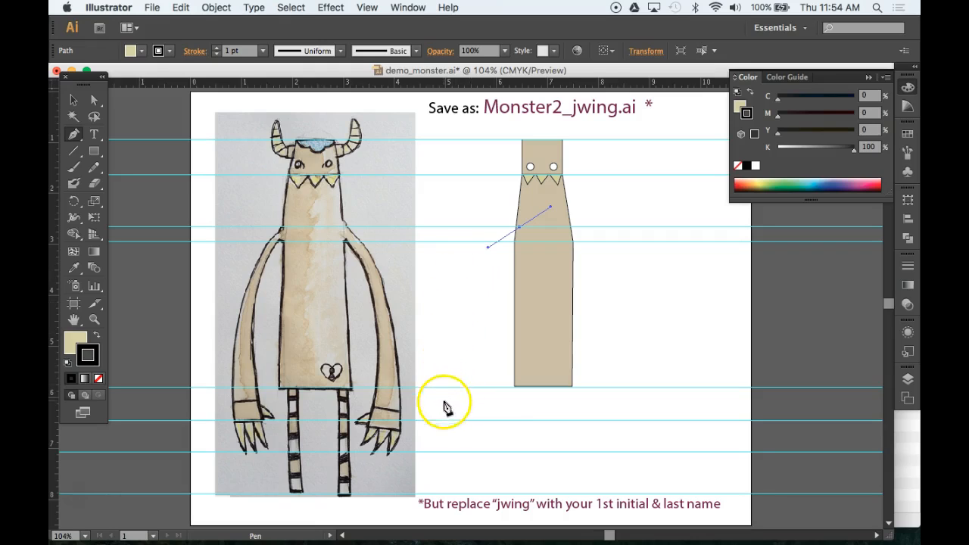
left_click_drag(459, 404, 470, 442)
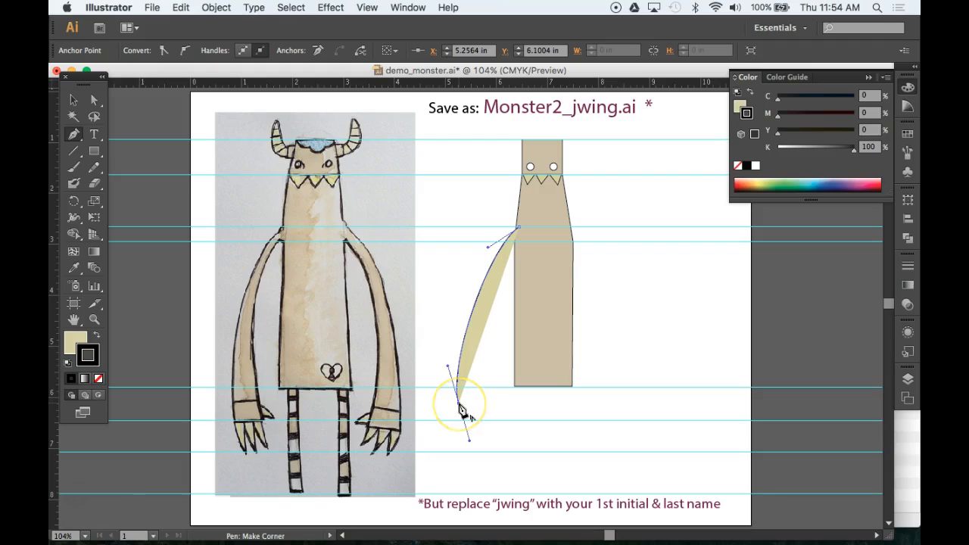
key("alt")
left_click(458, 403)
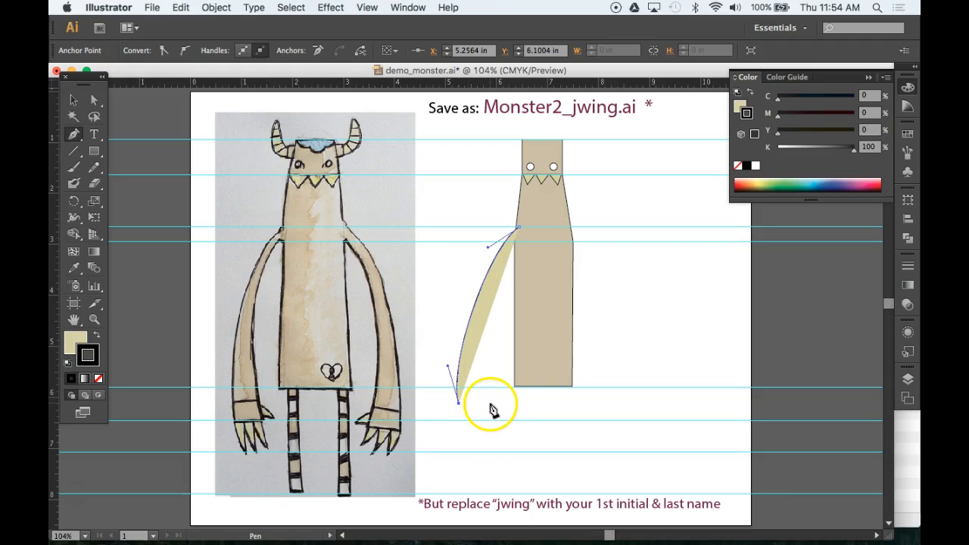
left_click(489, 405)
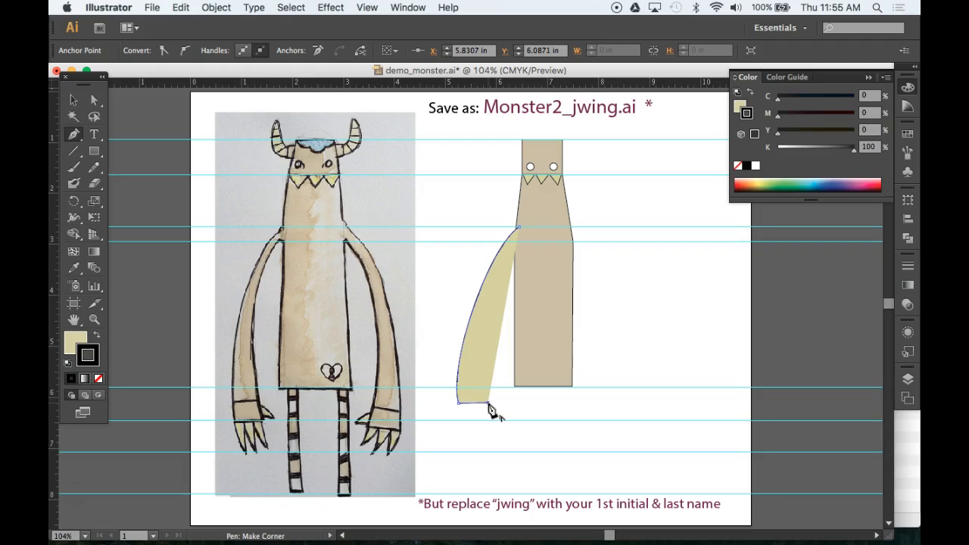
left_click(488, 402)
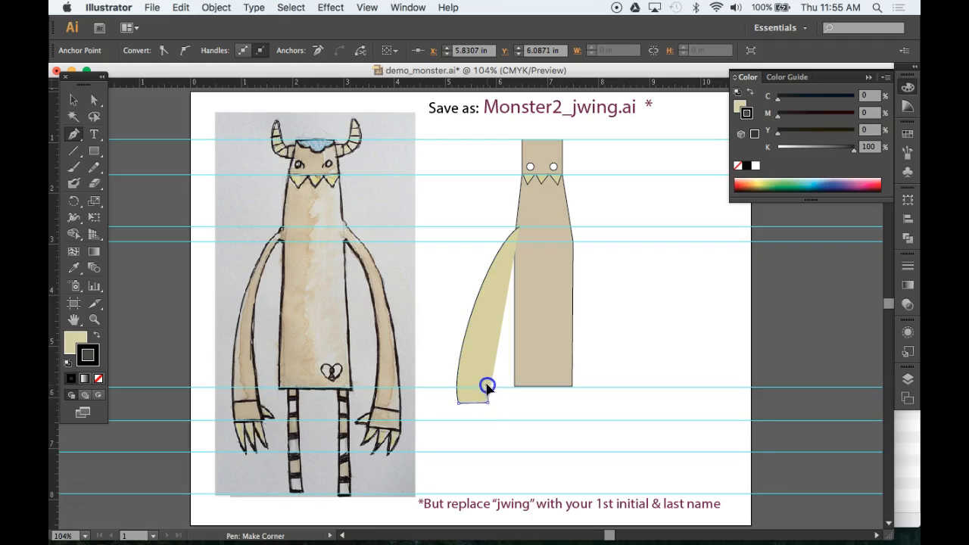
left_click(488, 343)
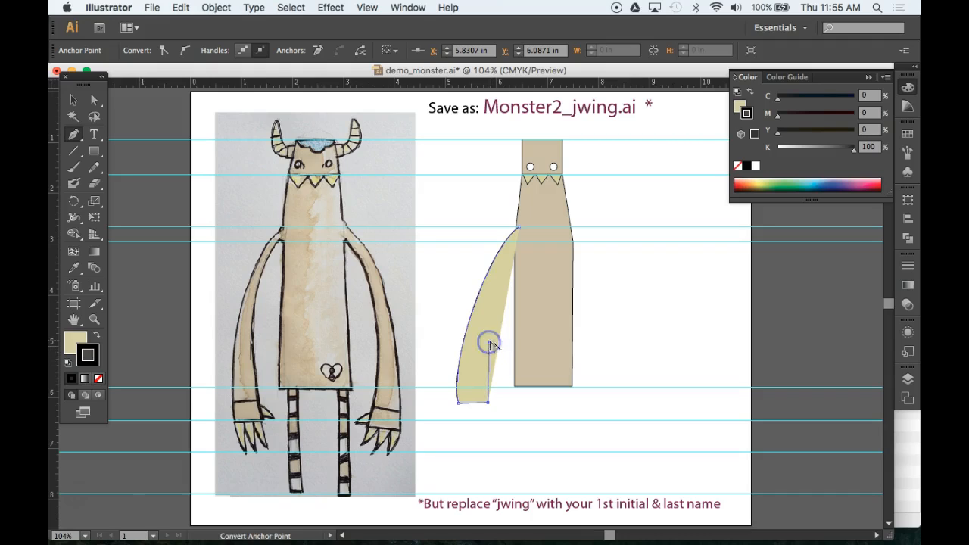
left_click_drag(521, 241, 540, 237)
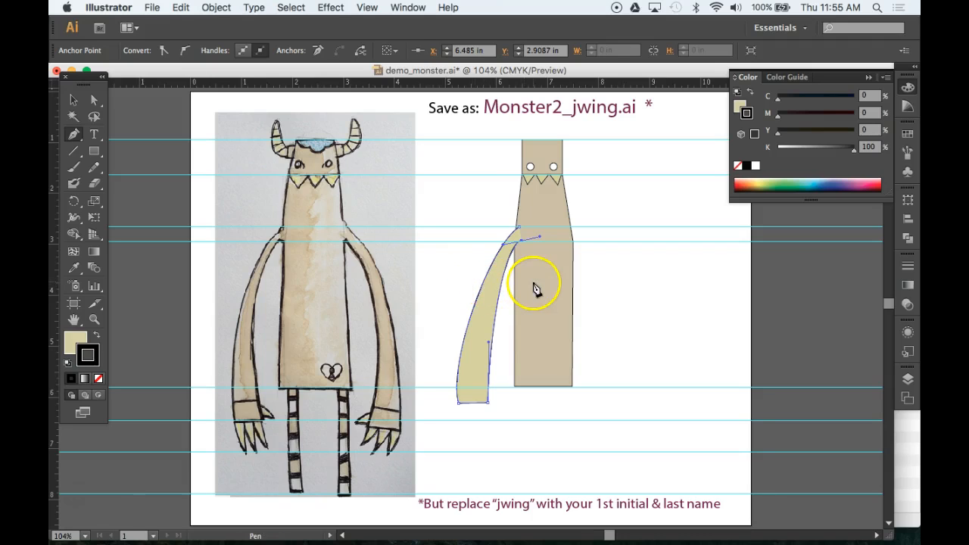
Fill the arm with the body's tan colour, close its path at the shoulder, and deselect it
left_click(75, 271)
left_click(541, 262)
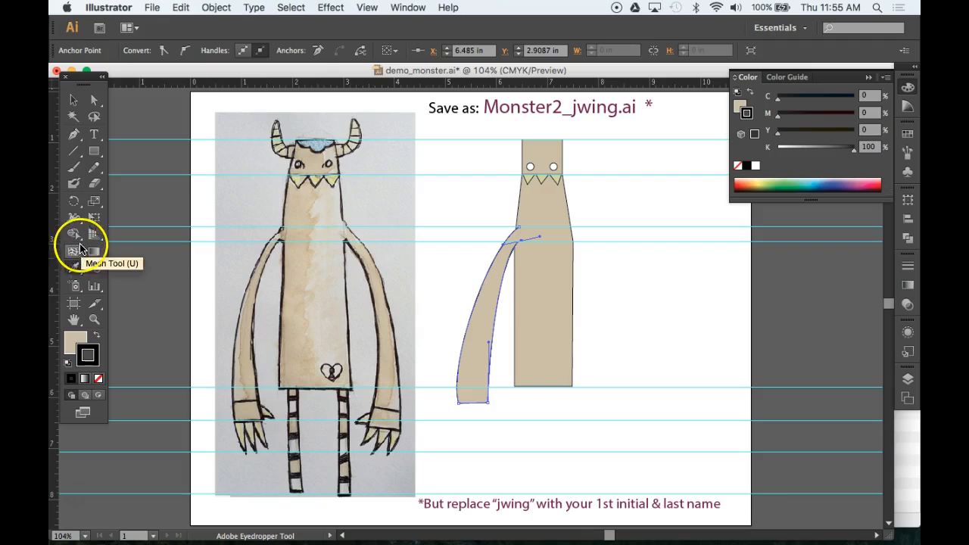
left_click(73, 134)
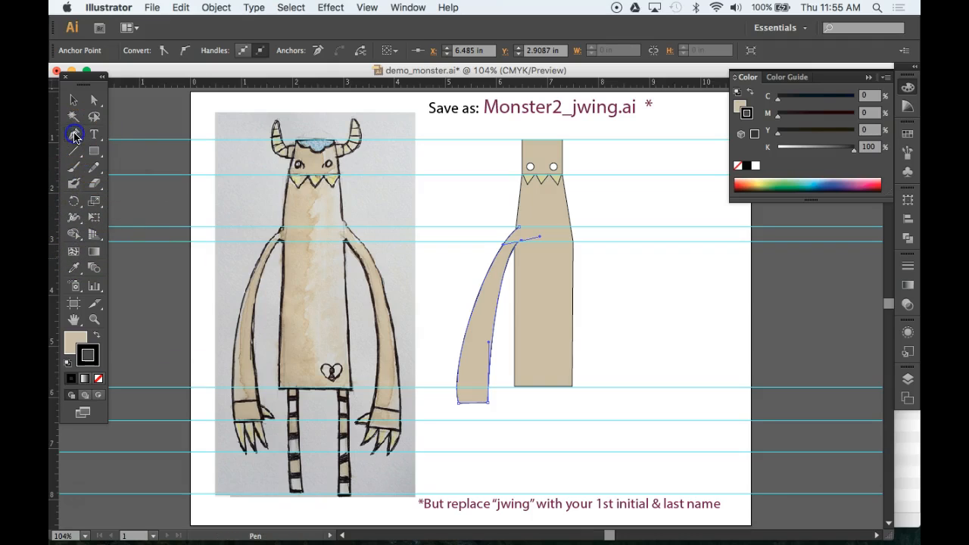
left_click(521, 241)
left_click(520, 229)
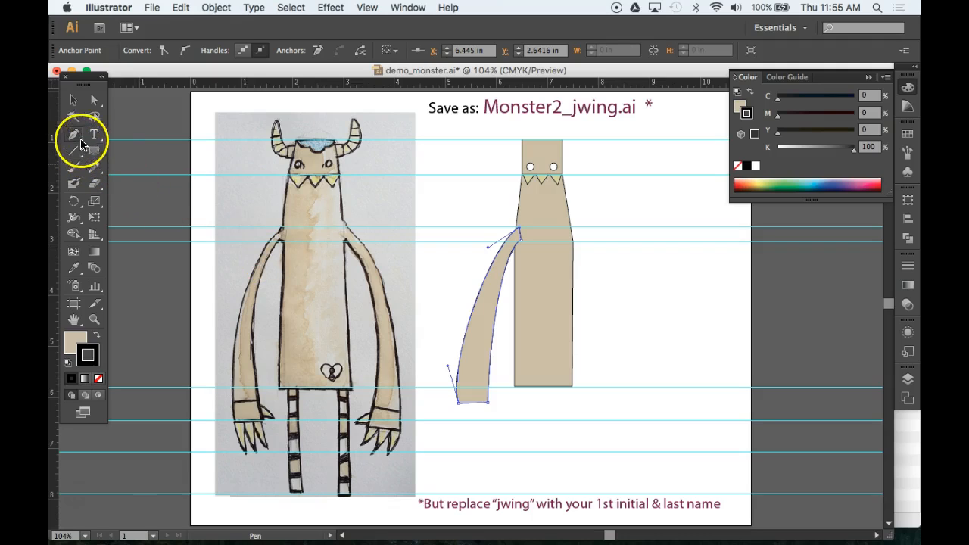
key("super")
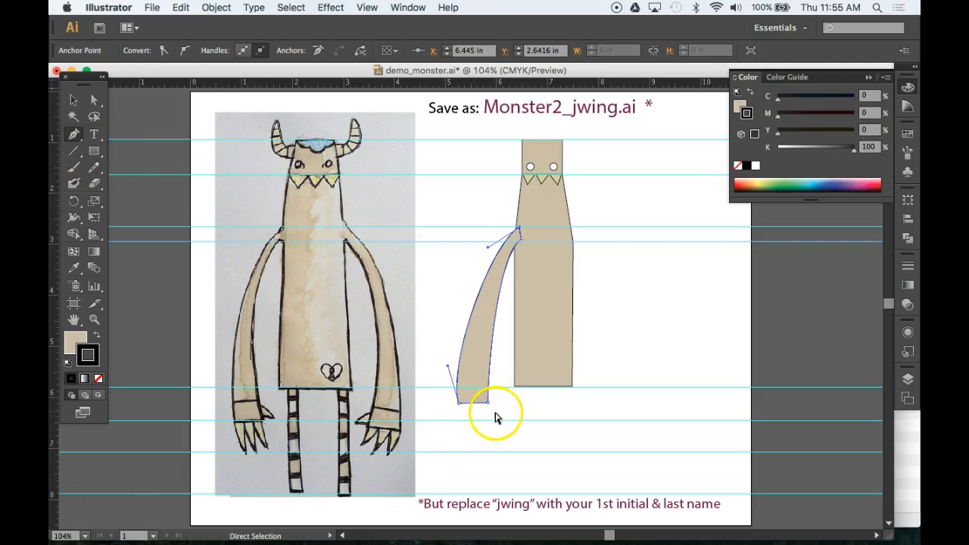
left_click(495, 416, "super")
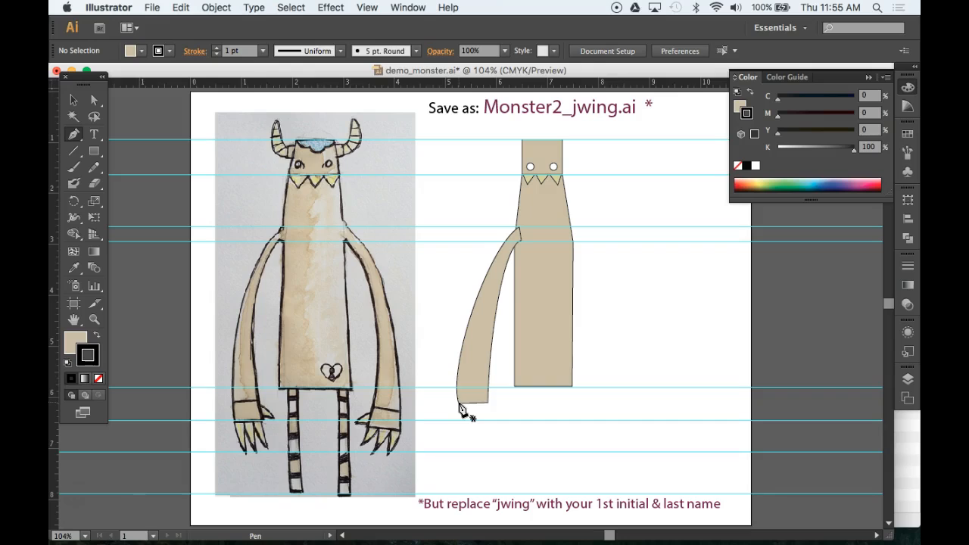
Draw a closed four-sided wrist band directly below the arm's lower end with the Pen tool, and deselect it
left_click(458, 402)
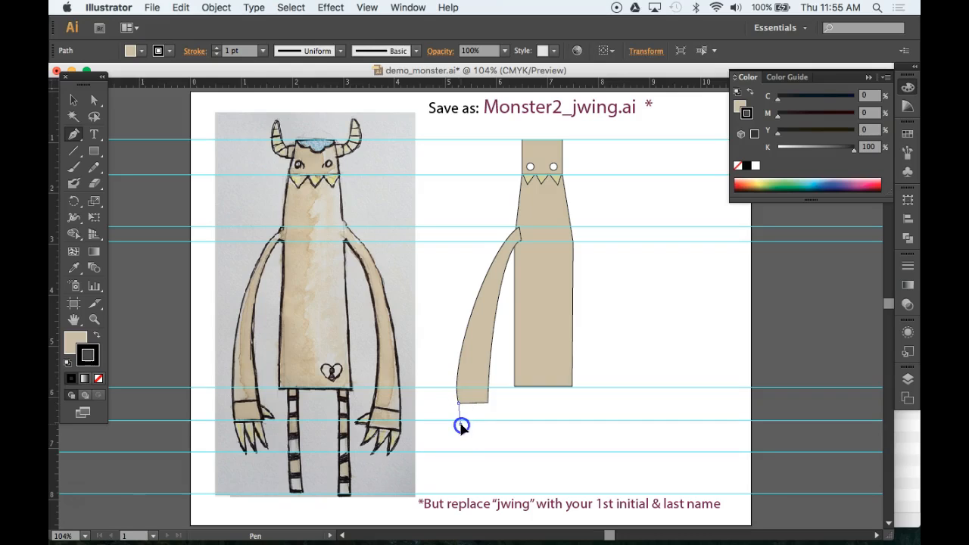
left_click(460, 424)
left_click(488, 423)
left_click(488, 402)
left_click(459, 404)
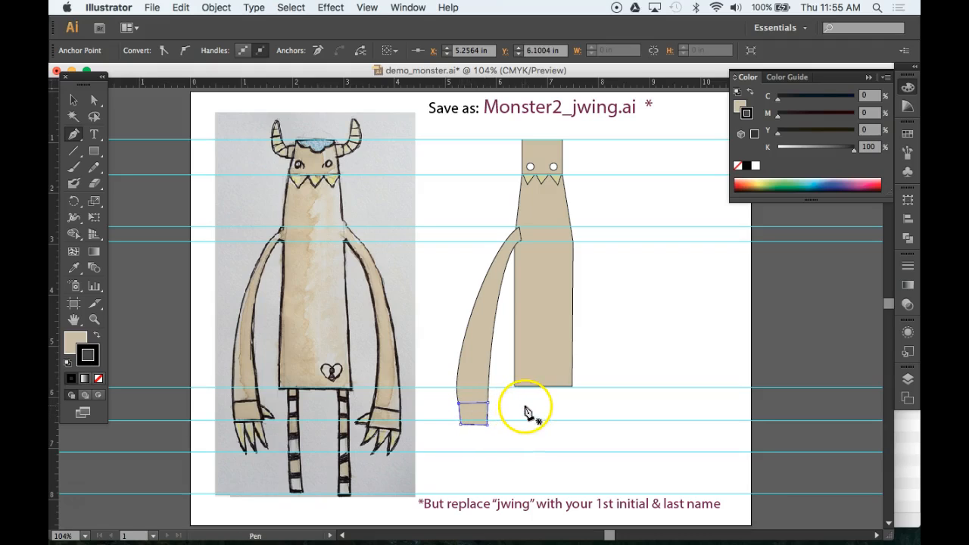
left_click(525, 407, "super")
Draw a closed hand shape with four pointed fingers and a thumb over the wrist band, using straight Pen tool segments
left_click(464, 419)
left_click(465, 447)
left_click(486, 451)
left_click(482, 445)
left_click(483, 420)
left_click(495, 445)
left_click(485, 412)
left_click(506, 408)
left_click(479, 392)
left_click(456, 428)
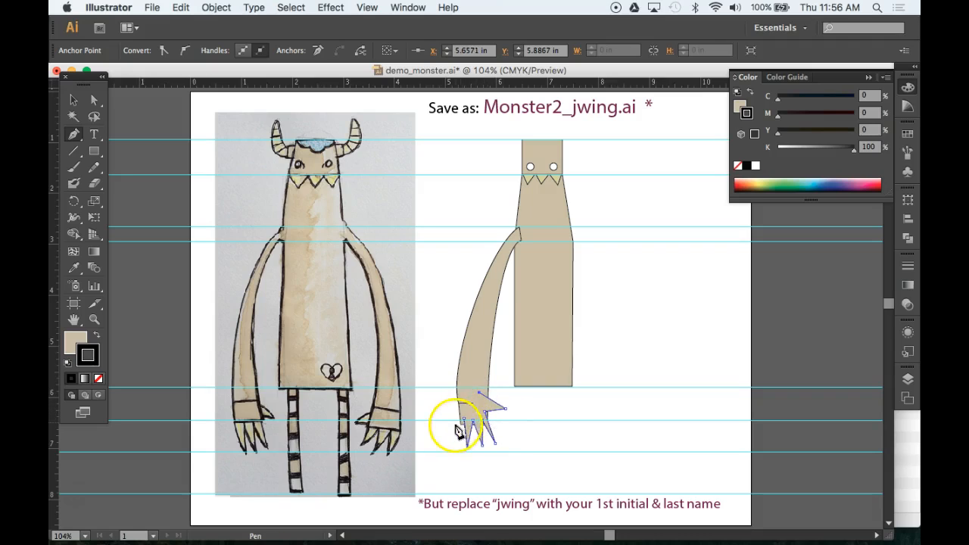
left_click(445, 437)
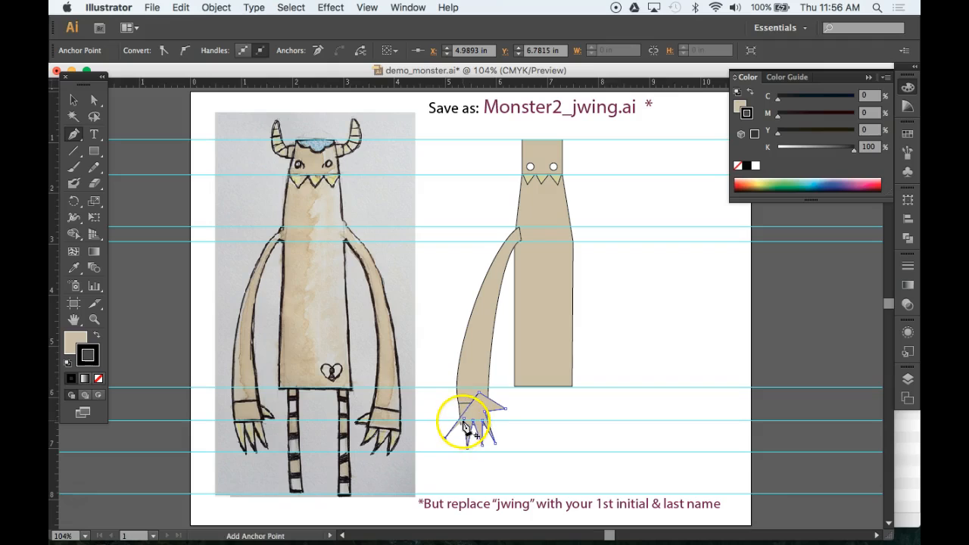
left_click(464, 420)
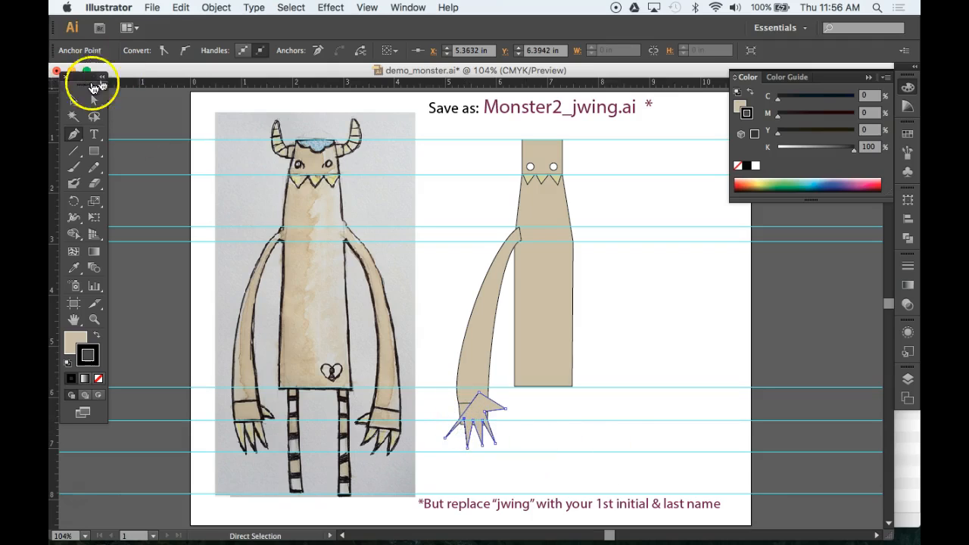
Select the whole hand shape and move it slightly down and to the left over the wrist band
left_click(73, 99)
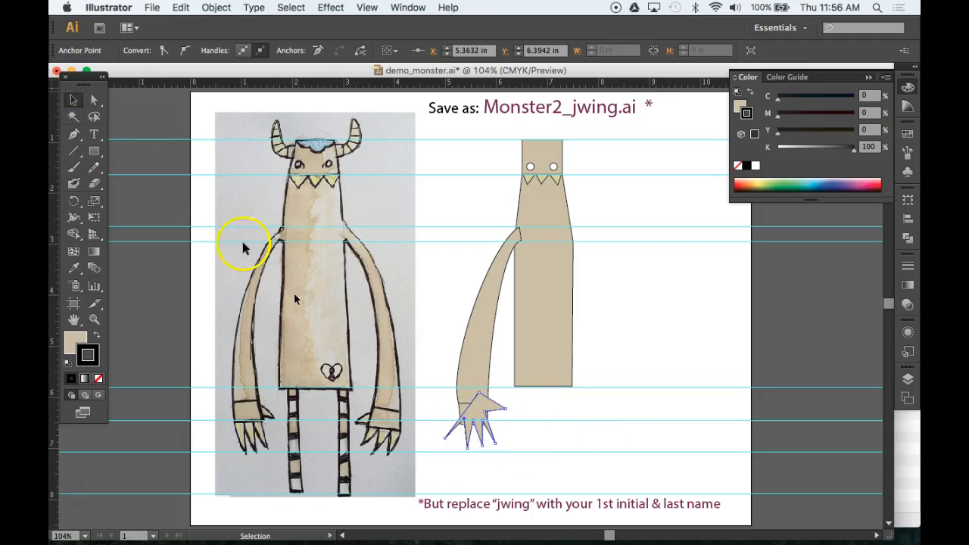
left_click(94, 99)
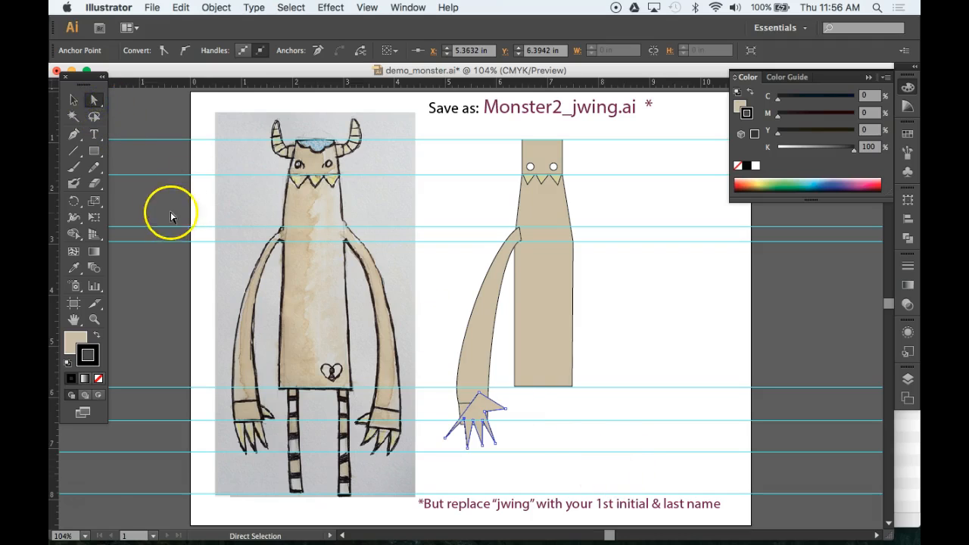
left_click(73, 101)
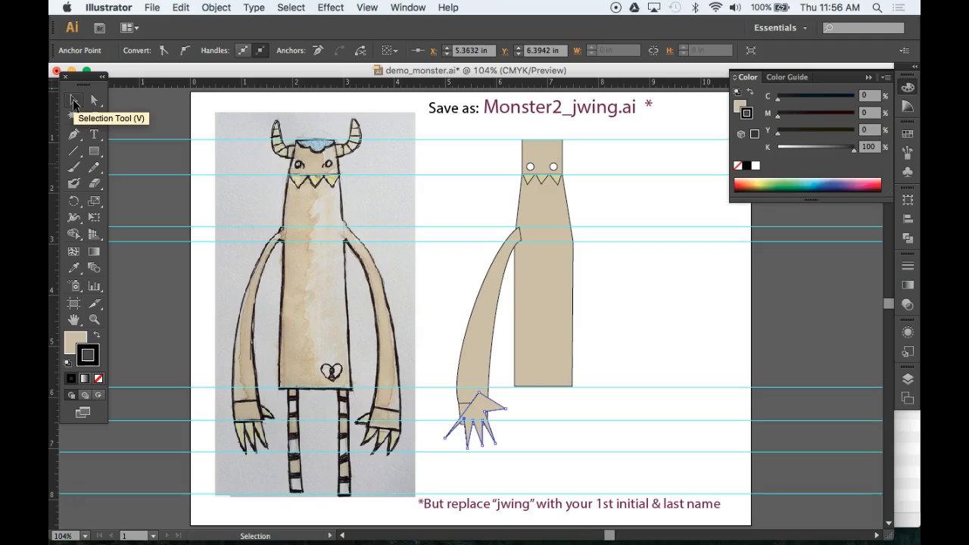
left_click(479, 403)
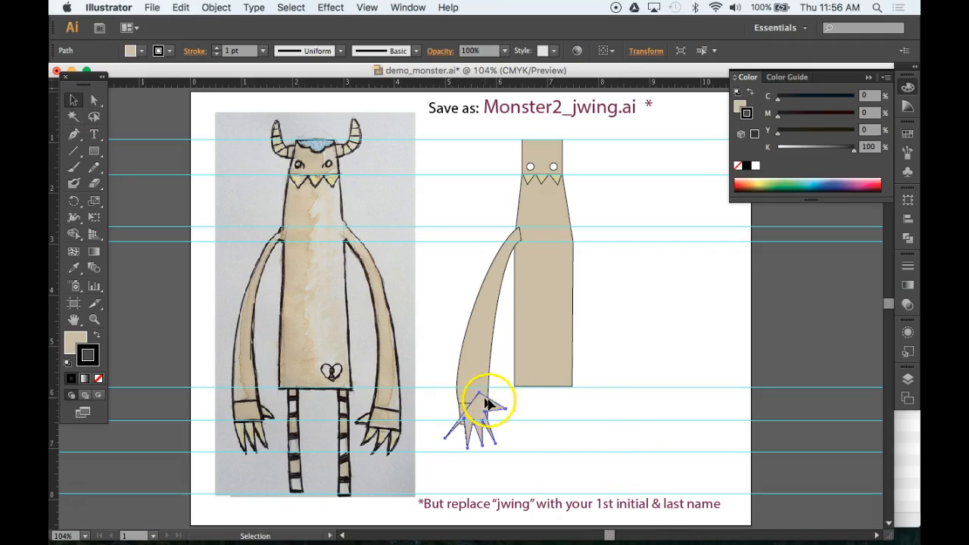
mouse_move(479, 401)
left_mouse_down()
mouse_move(532, 411)
mouse_move(475, 415)
left_mouse_up()
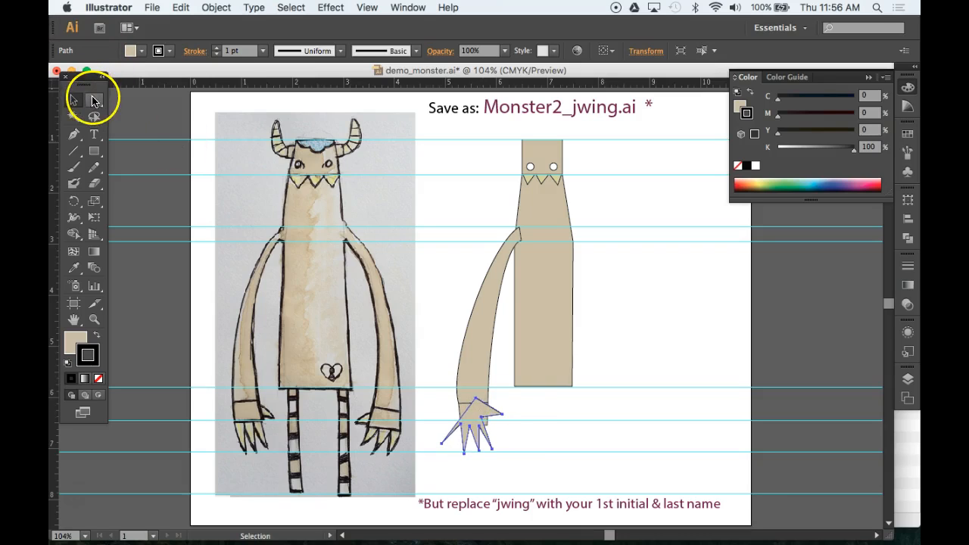
Reshape the hand by repositioning individual anchor points at the fingertips, between the fingers, and around the thumb and wrist, then deselect it
left_click(94, 100)
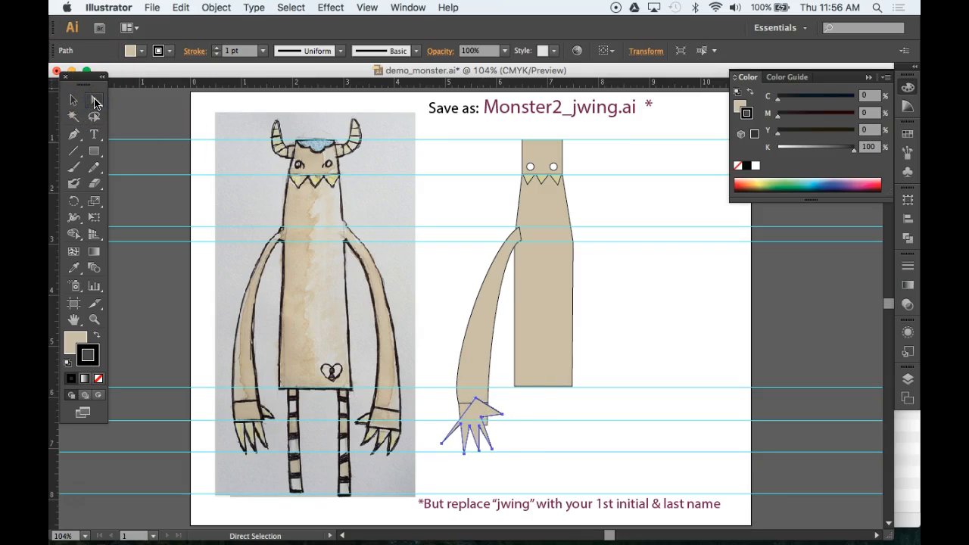
left_click(436, 410)
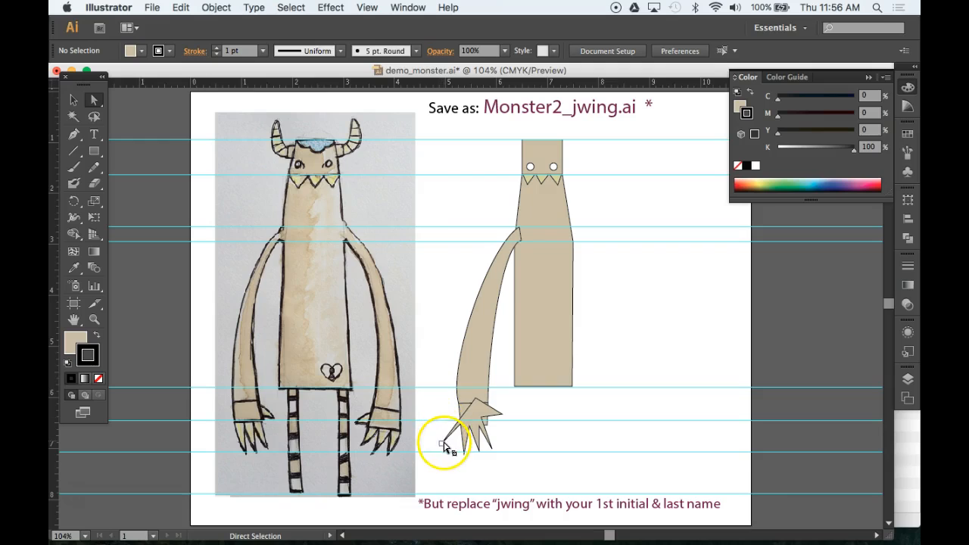
left_click_drag(443, 444, 447, 453)
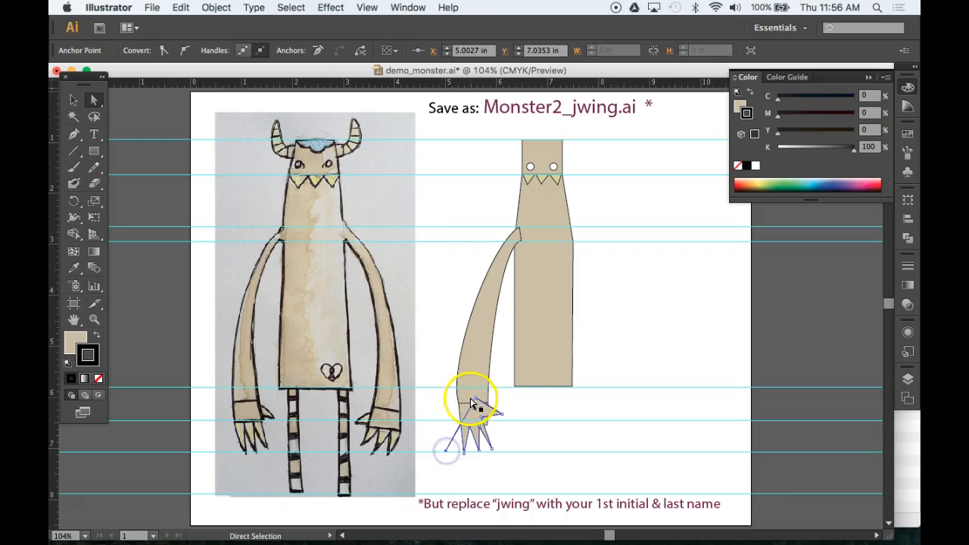
left_click_drag(476, 399, 487, 418)
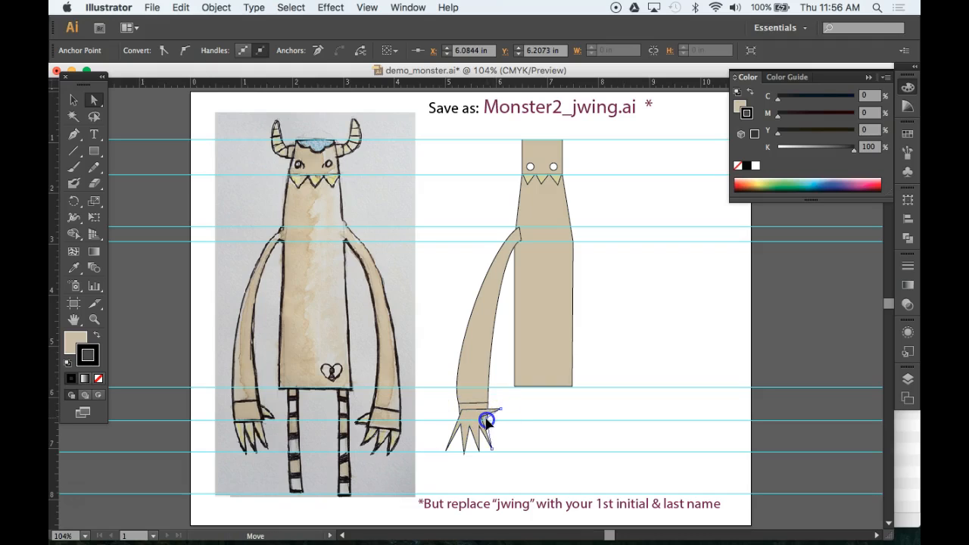
left_click_drag(496, 454, 497, 450)
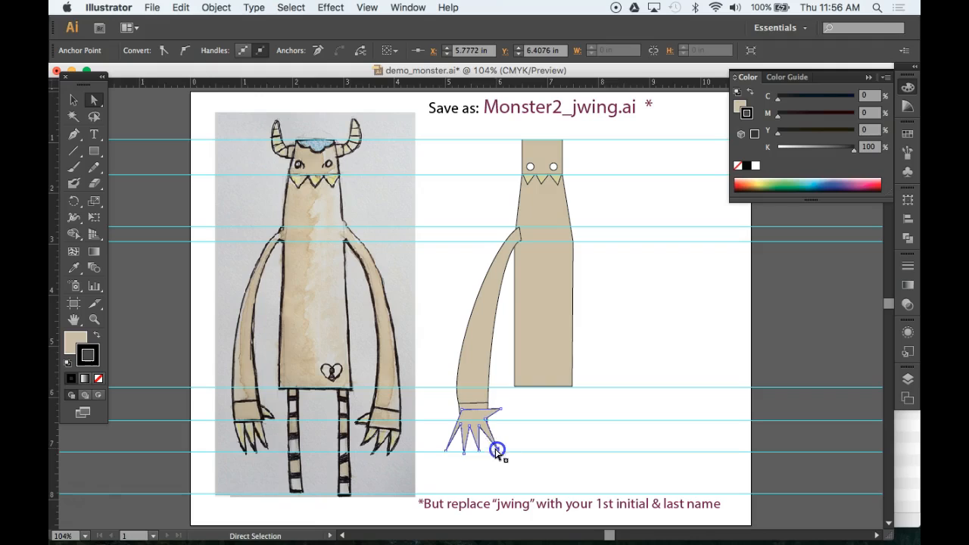
left_click(480, 453)
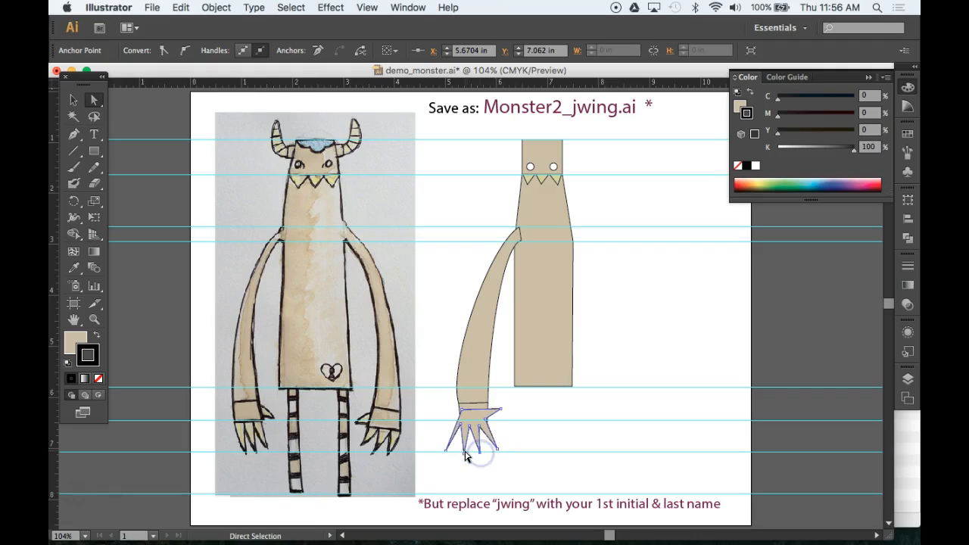
left_click_drag(465, 454, 464, 429)
left_click(525, 411)
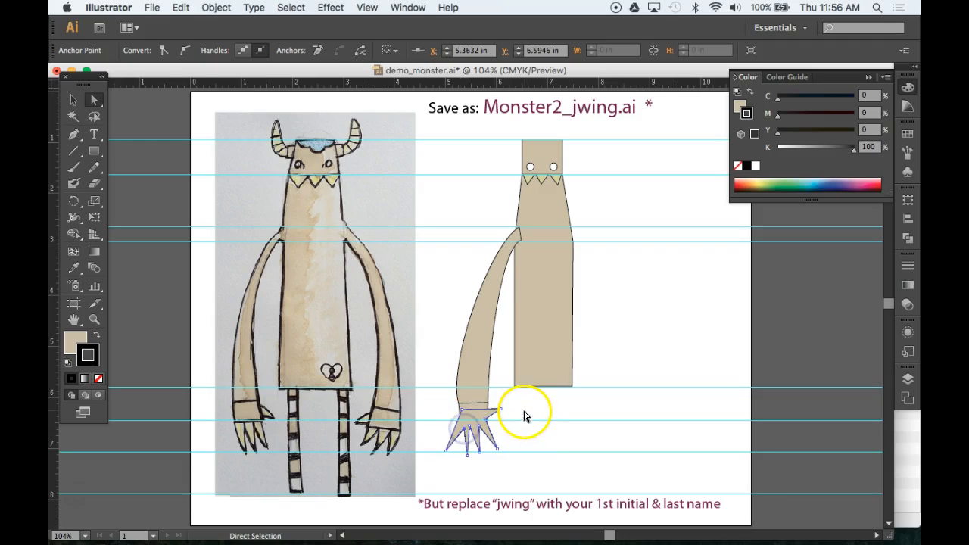
Cut the hand and paste it in back of the wrist band so the band overlaps it, then deselect
left_click(471, 414)
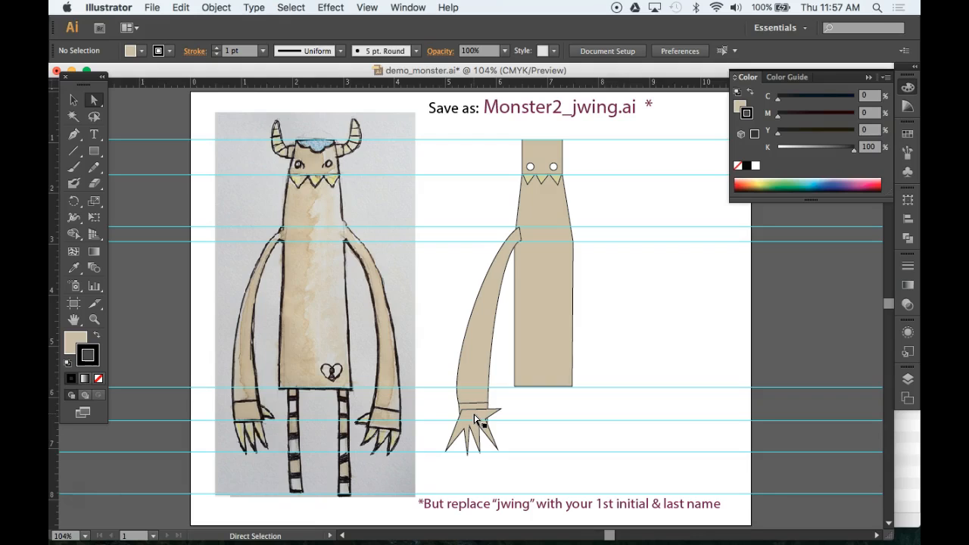
left_click(474, 419)
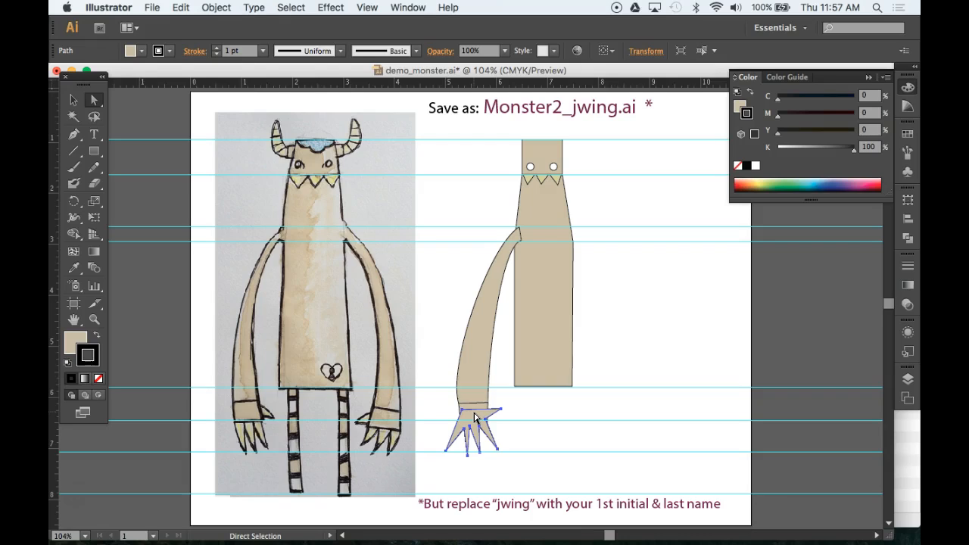
key("Delete")
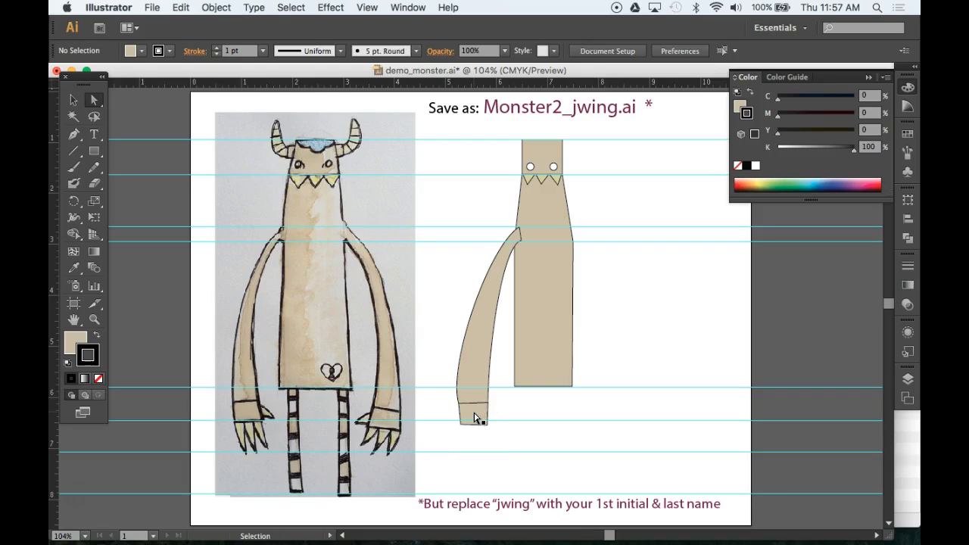
left_click(475, 417)
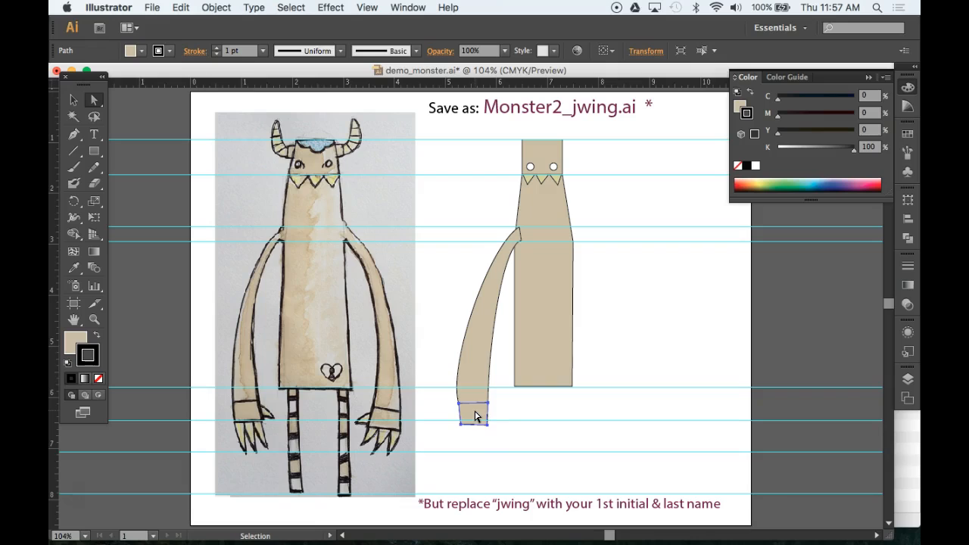
key("super+z")
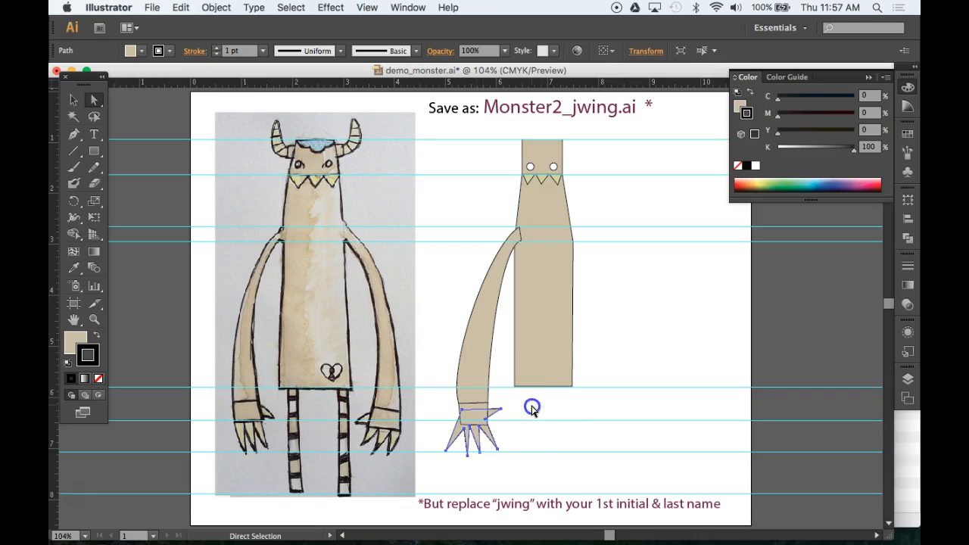
left_click(531, 404)
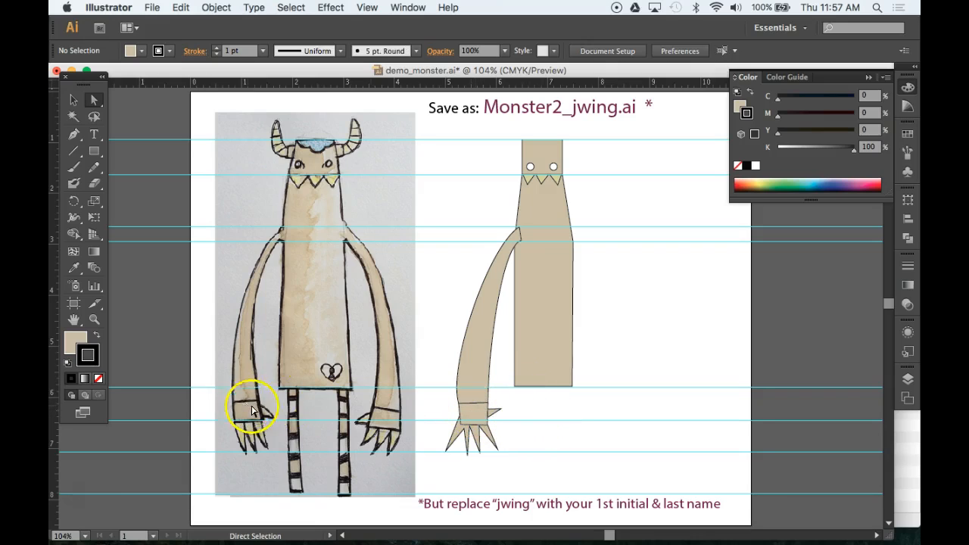
Reposition the hand's anchor points at the thumb tip, wrist, first two fingertips, and the gaps between the fingers
left_click(504, 411)
left_click(464, 410)
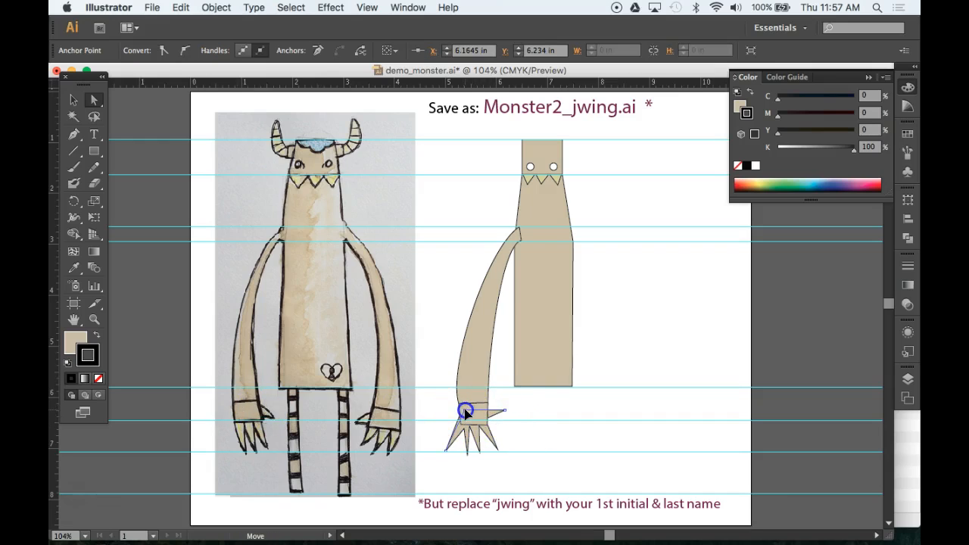
left_click(466, 428)
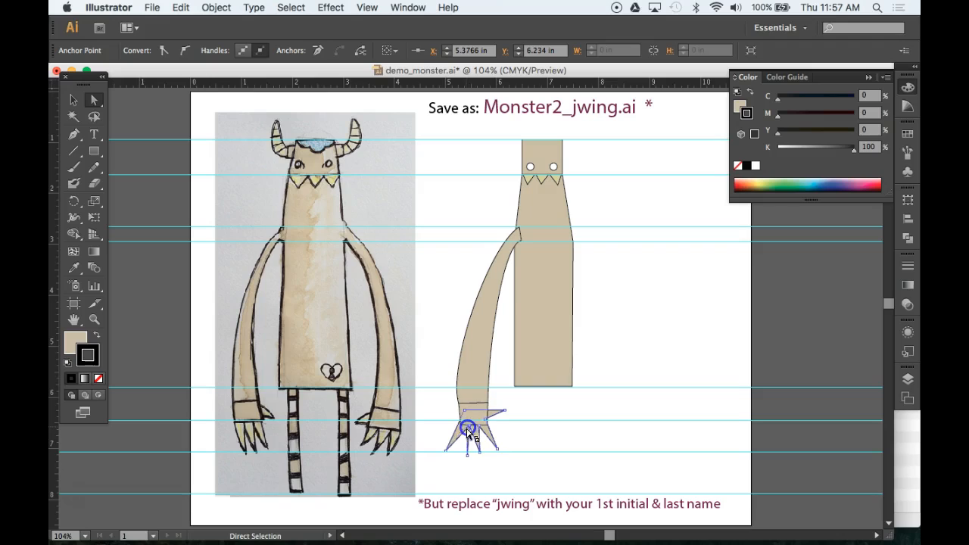
mouse_move(446, 452)
left_mouse_down()
mouse_move(443, 443)
mouse_move(453, 450)
left_mouse_up()
left_click(446, 452)
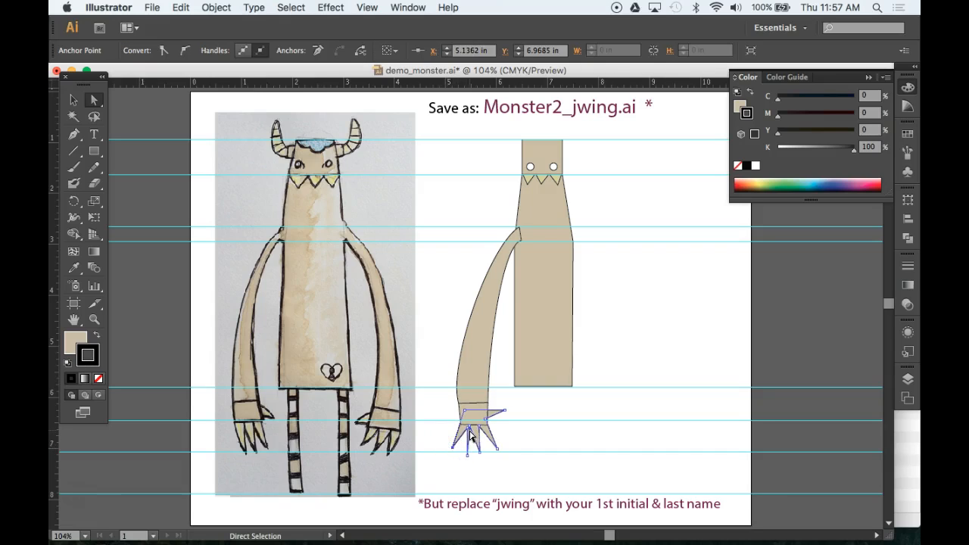
left_click(473, 430)
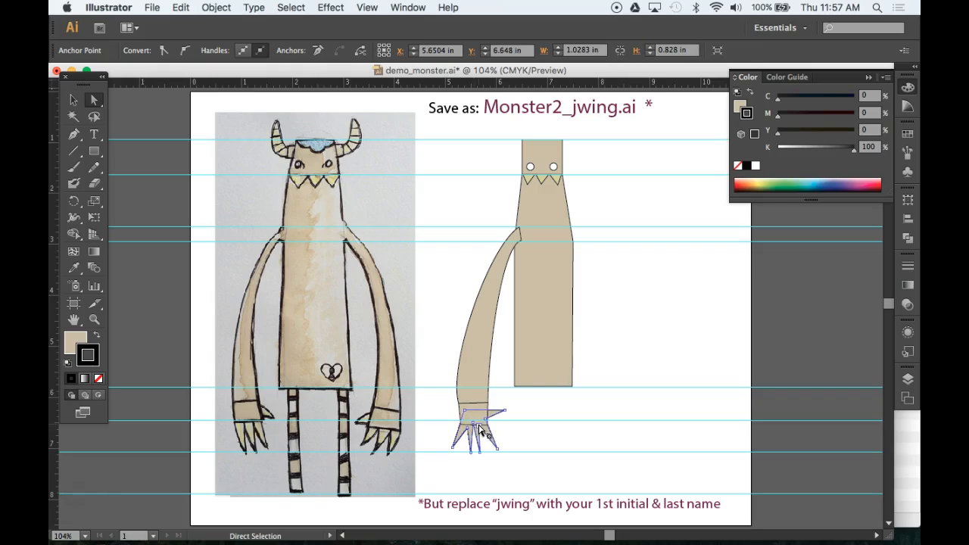
Narrow the outer finger by moving its tip inward, raising the adjacent gap behind the band, and lowering the palm anchor to the band's corner
left_click(471, 404)
left_click(551, 416)
left_click(477, 444)
mouse_move(521, 411)
left_mouse_down()
mouse_move(514, 337)
mouse_move(422, 277)
mouse_move(367, 300)
mouse_move(380, 328)
mouse_move(426, 349)
mouse_move(490, 330)
left_mouse_up()
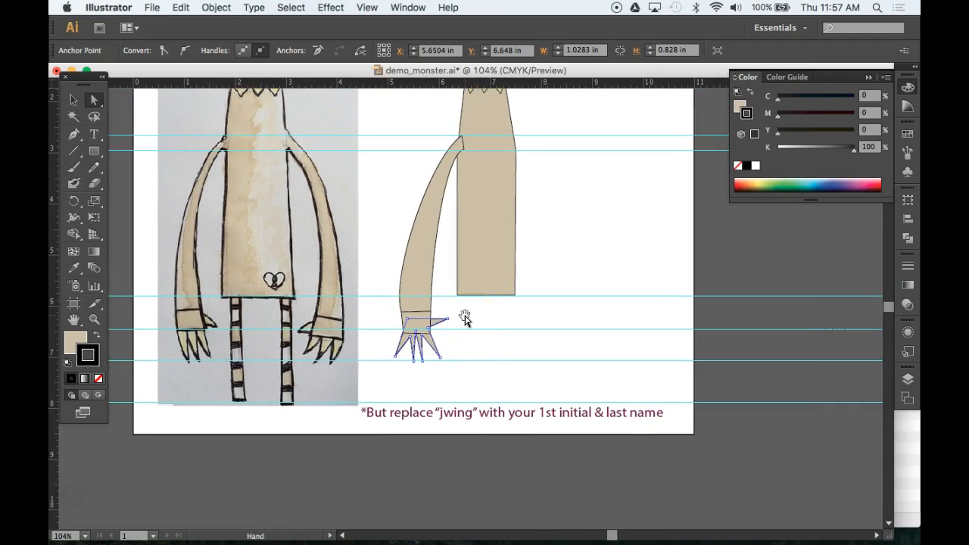
key("super+space")
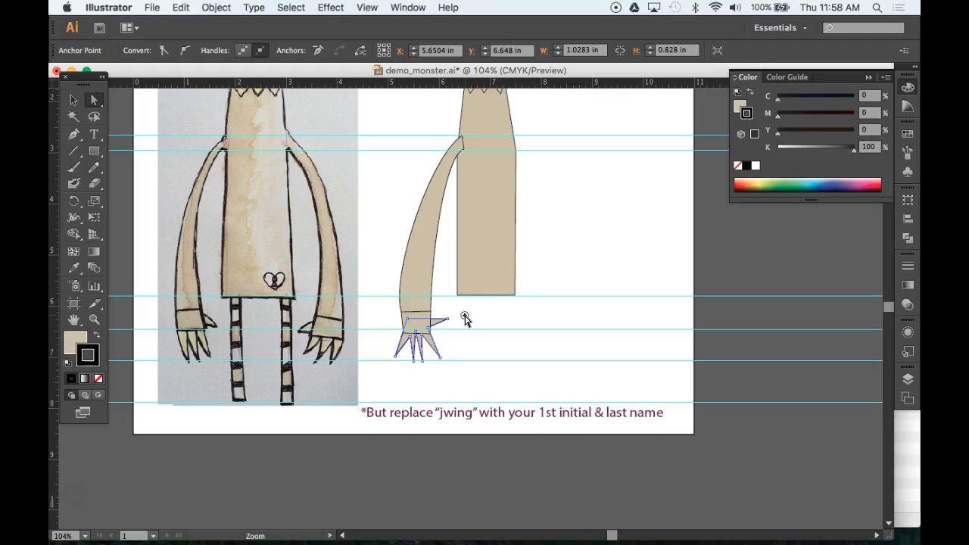
left_click_drag(471, 303, 375, 387)
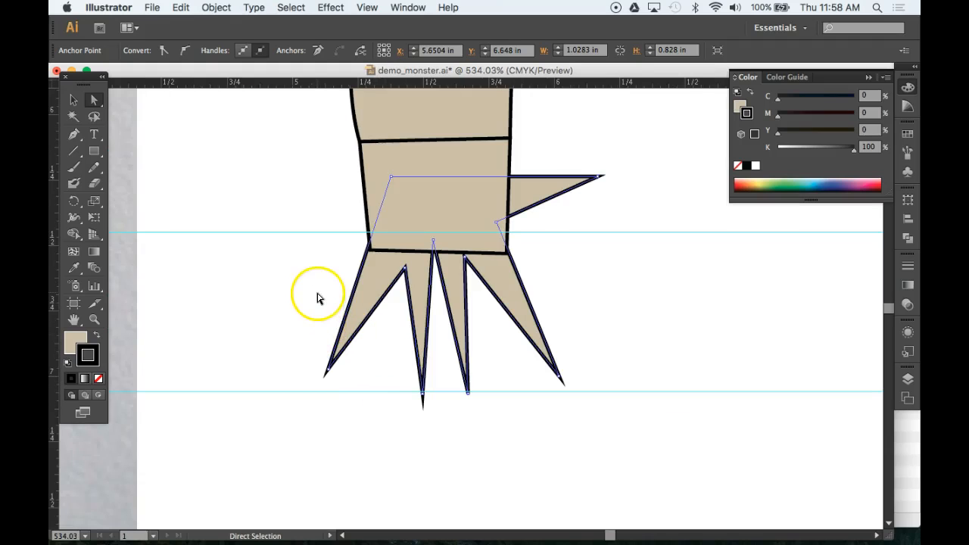
left_click_drag(405, 267, 398, 244)
left_click_drag(328, 370, 352, 374)
left_click_drag(391, 177, 383, 229)
key("super+z")
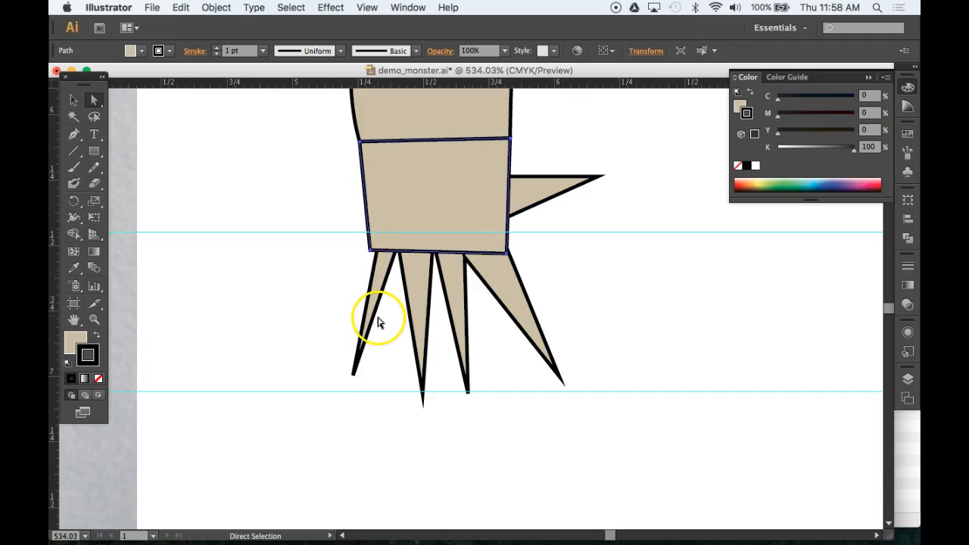
left_click(353, 373)
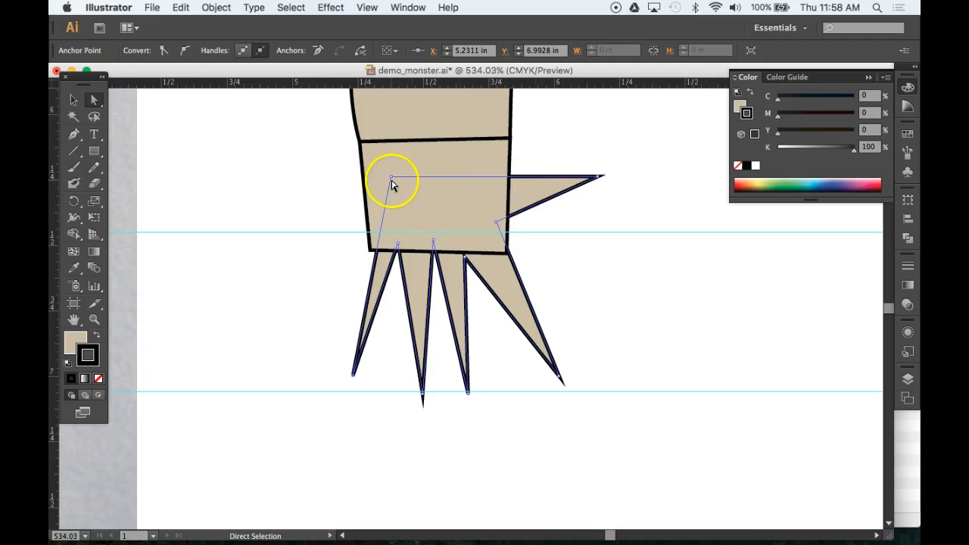
left_click_drag(392, 179, 374, 237)
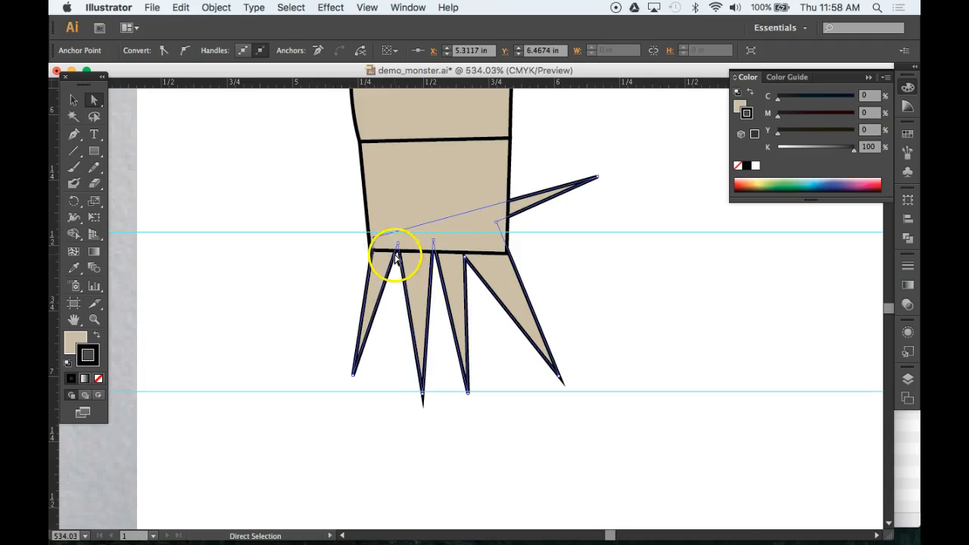
Fine-tune the gaps beside the second finger, shorten that finger, and pull the thumb tip slightly inward
left_click(398, 246)
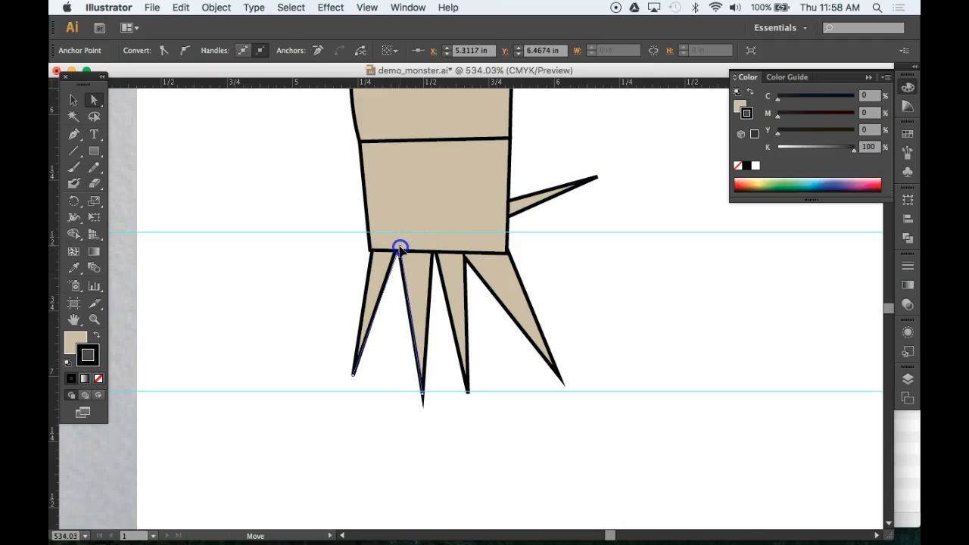
left_click_drag(433, 246, 436, 251)
left_click_drag(423, 394, 421, 361)
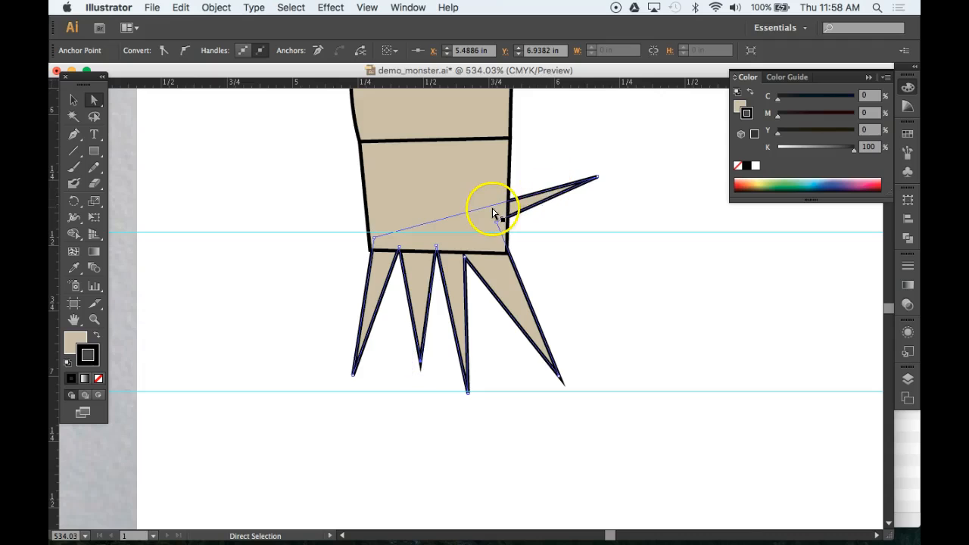
mouse_move(598, 182)
left_mouse_down()
mouse_move(597, 203)
mouse_move(586, 175)
left_mouse_up()
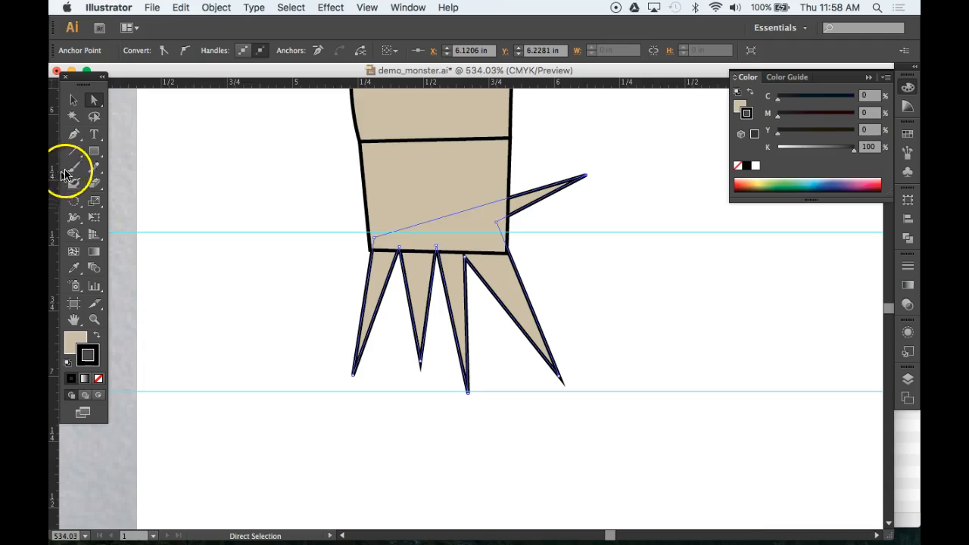
Add an anchor point on the thumb's upper edge and move it behind the wrist band to make that edge horizontal
left_click(73, 135)
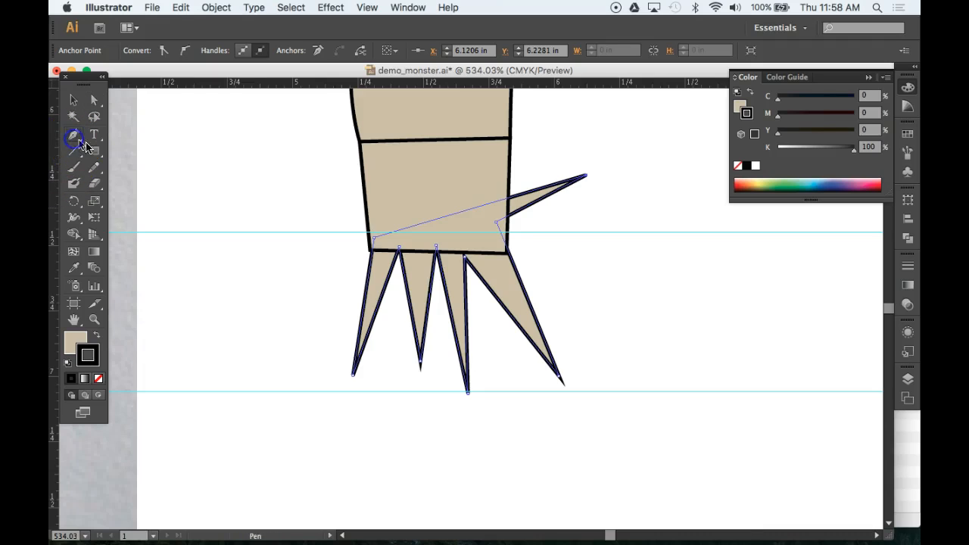
left_click(522, 195)
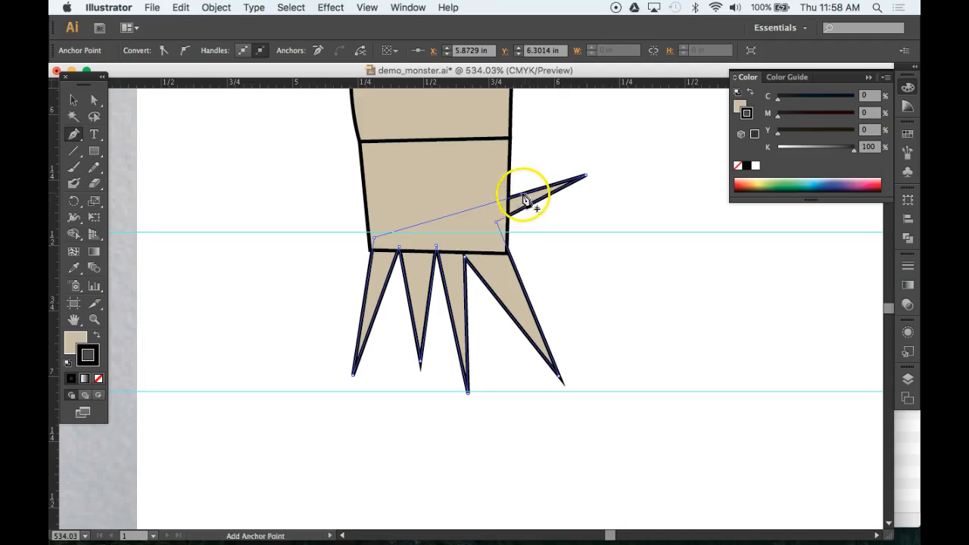
left_click(94, 101)
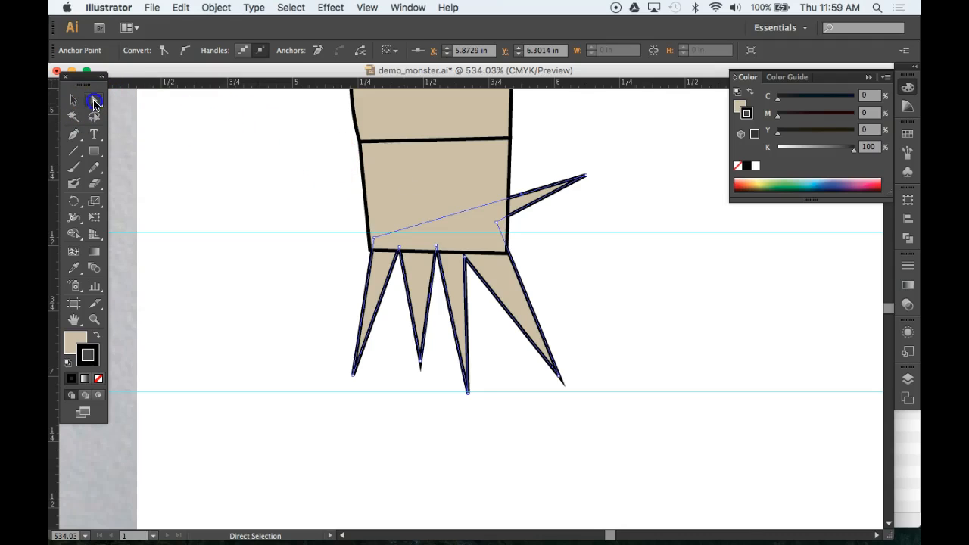
left_click(527, 181)
left_click_drag(524, 195, 411, 176)
Raise the gap between the third and fourth fingers behind the band, and delete the fourth fingertip's anchor with the Pen tool
left_click_drag(466, 258, 472, 245)
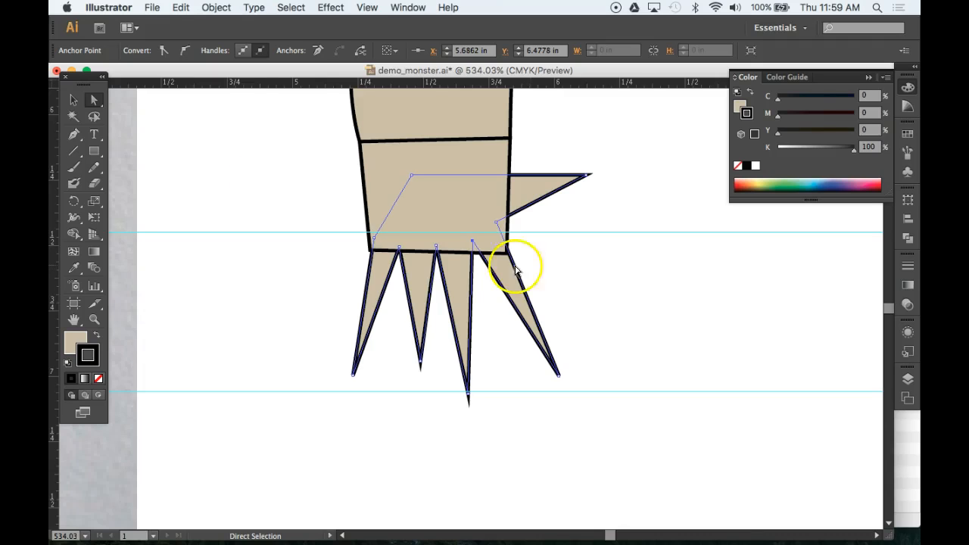
left_click(73, 137)
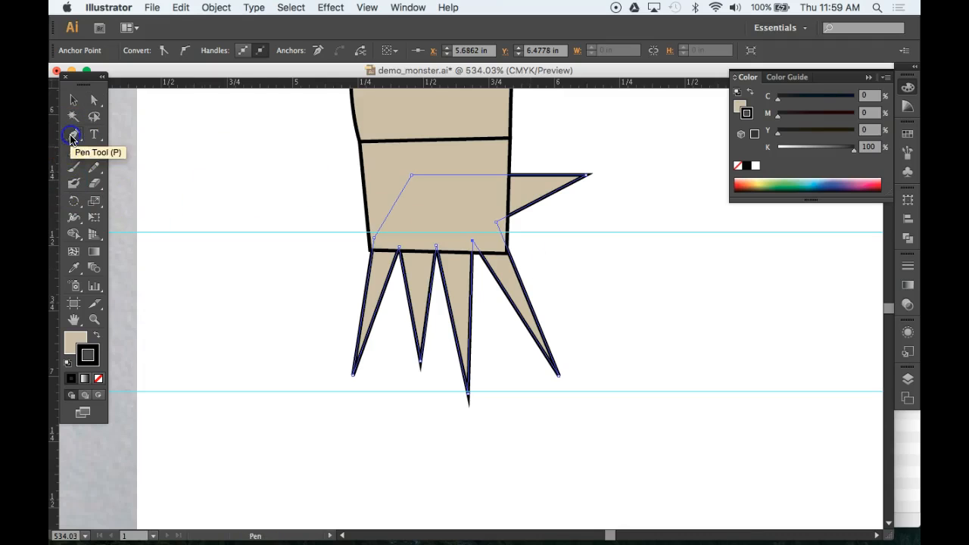
left_click(561, 382)
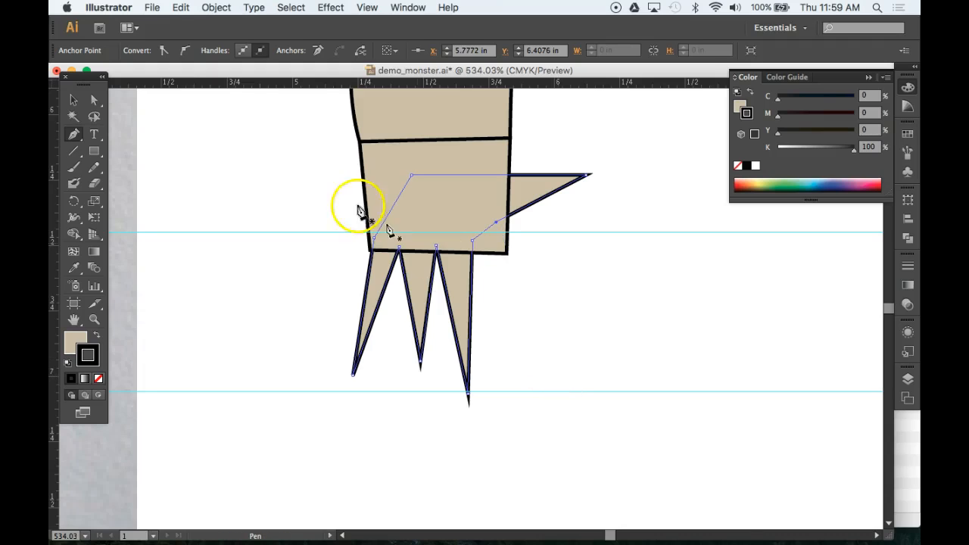
Move the third fingertip up and toward the thumb side, and shift its base anchor to the band's lower corner on that side
left_click(94, 99)
left_click(469, 392)
left_click_drag(472, 392, 505, 371)
left_click(504, 212)
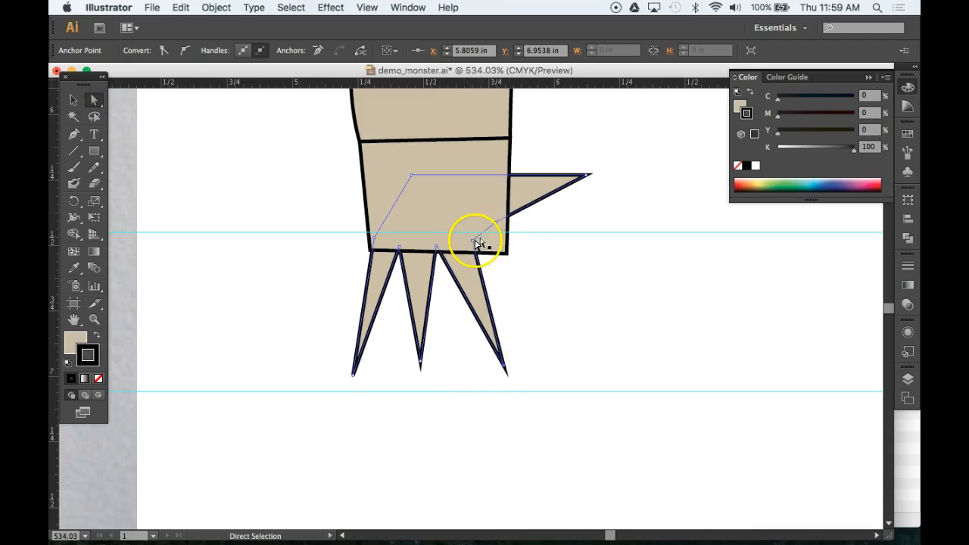
left_click_drag(471, 242, 503, 241)
Space the gaps between the three fingers evenly along the wrist band's lower edge, and save the document
left_click_drag(438, 250, 371, 238)
left_click(414, 246)
left_click_drag(415, 246, 458, 243)
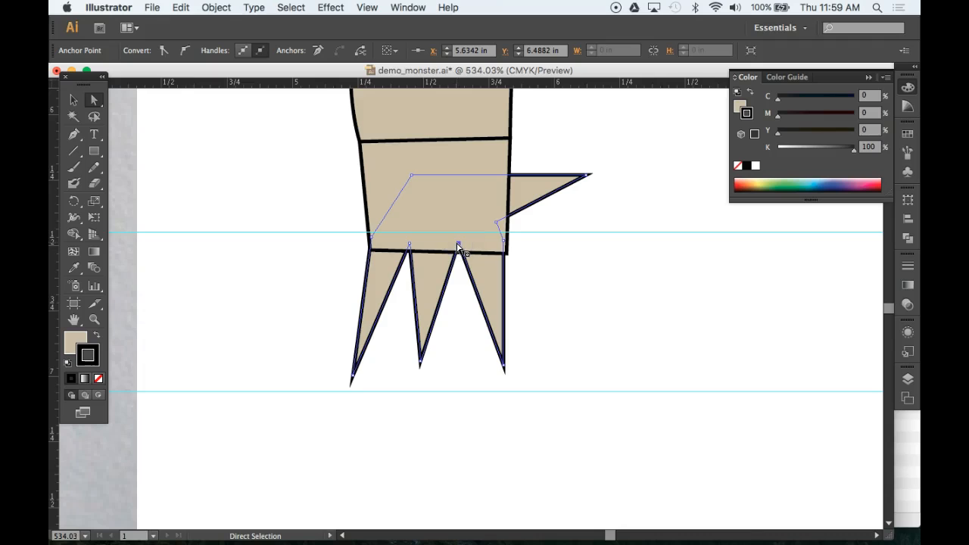
key("super+0")
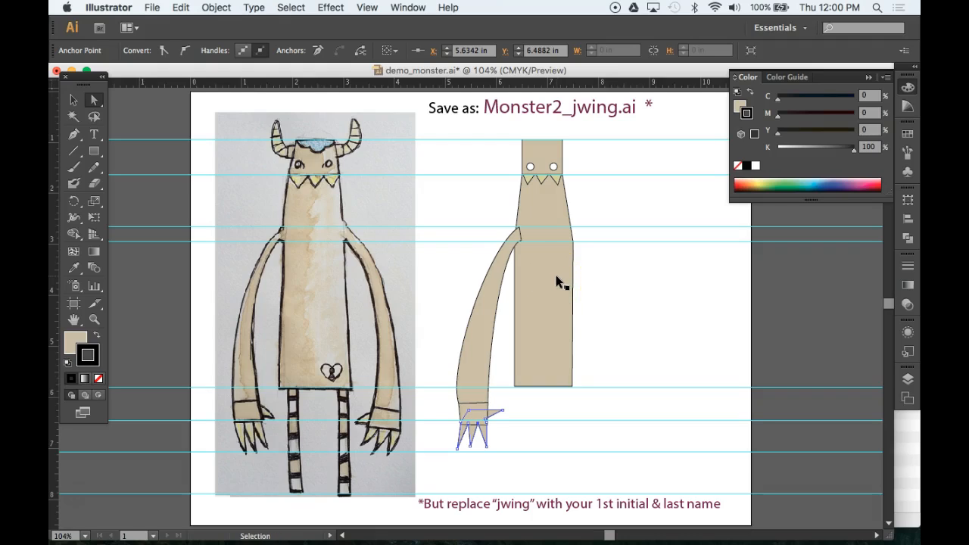
key("super+s")
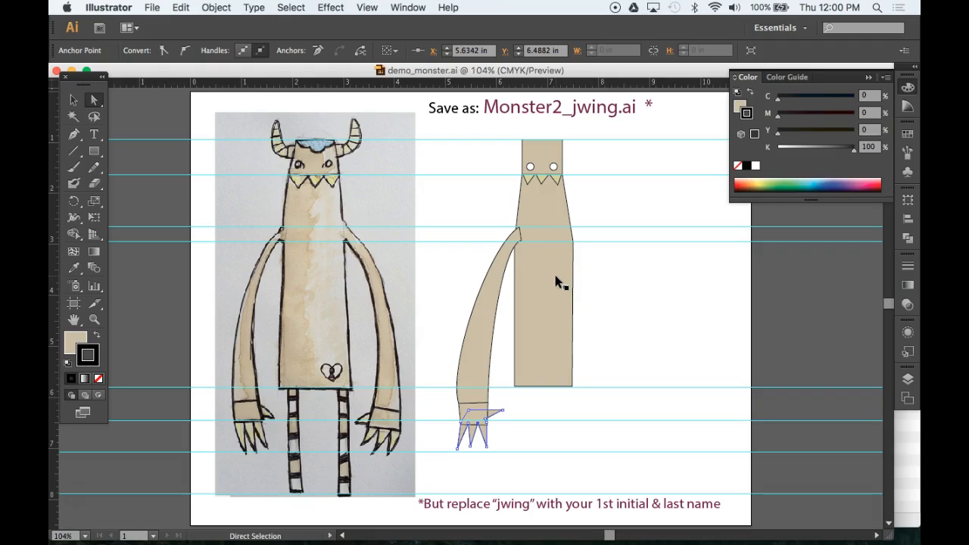
Group the arm, wrist band and hand, and move the group slightly up and to the right over the body
left_click(73, 102)
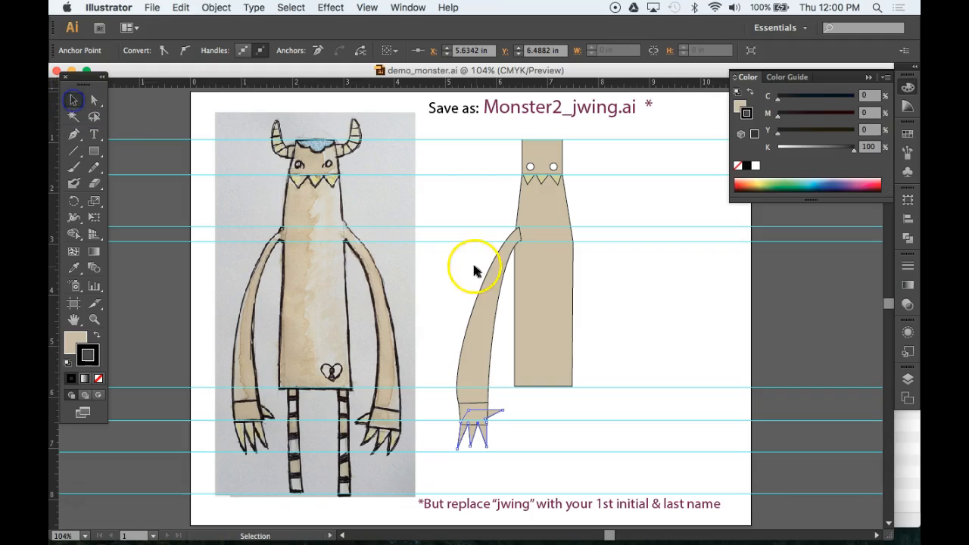
left_click_drag(429, 192, 509, 457)
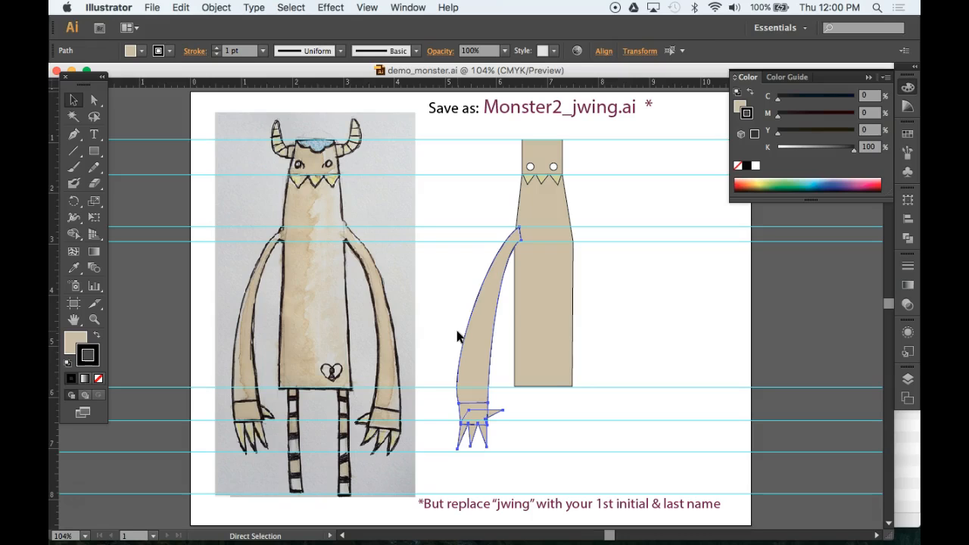
key("super+g")
left_click(447, 296)
mouse_move(485, 319)
left_mouse_down()
mouse_move(466, 281)
mouse_move(476, 317)
mouse_move(484, 323)
mouse_move(485, 312)
left_mouse_up()
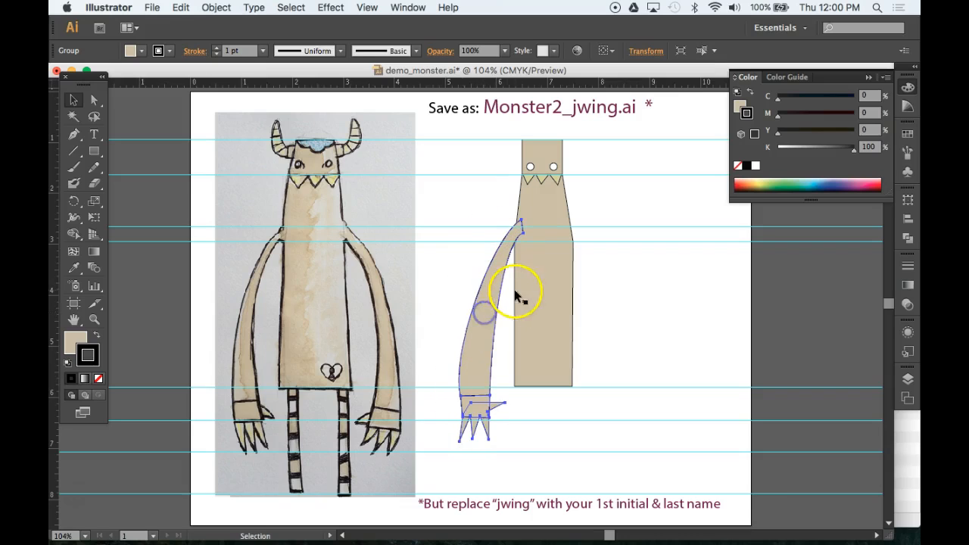
Create a reflected copy of the arm group across a vertical axis at the body's centre, with Preview enabled
left_click(84, 213)
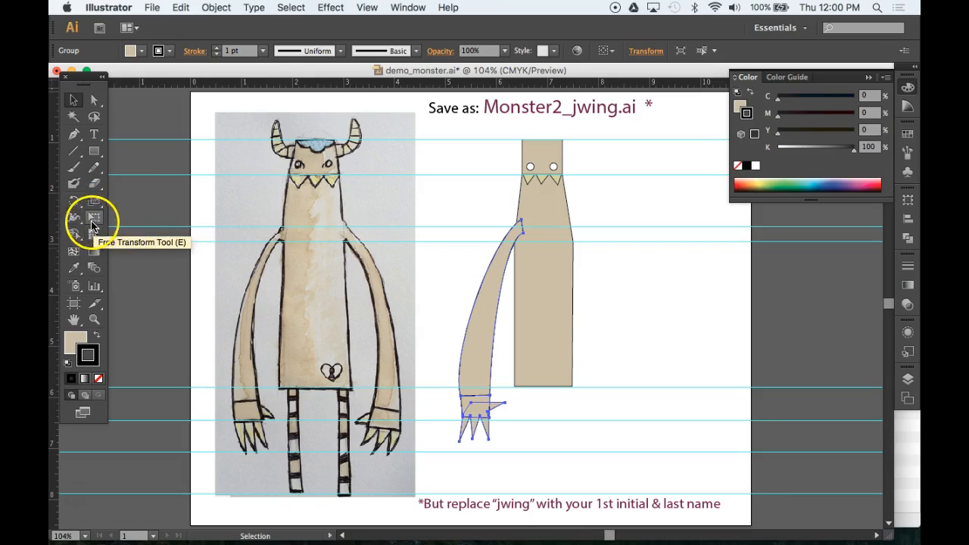
left_click(74, 202)
left_click_drag(74, 204, 134, 219)
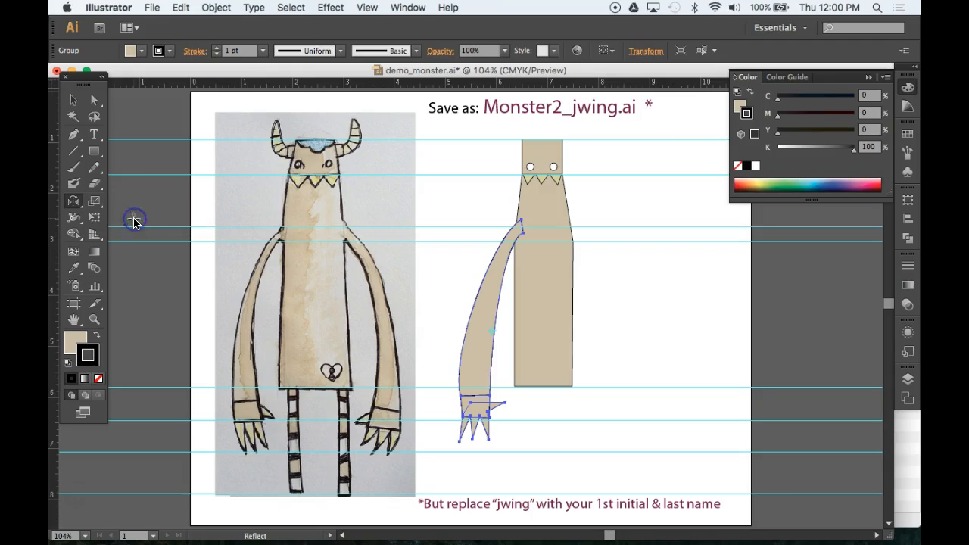
left_click(542, 264, "alt")
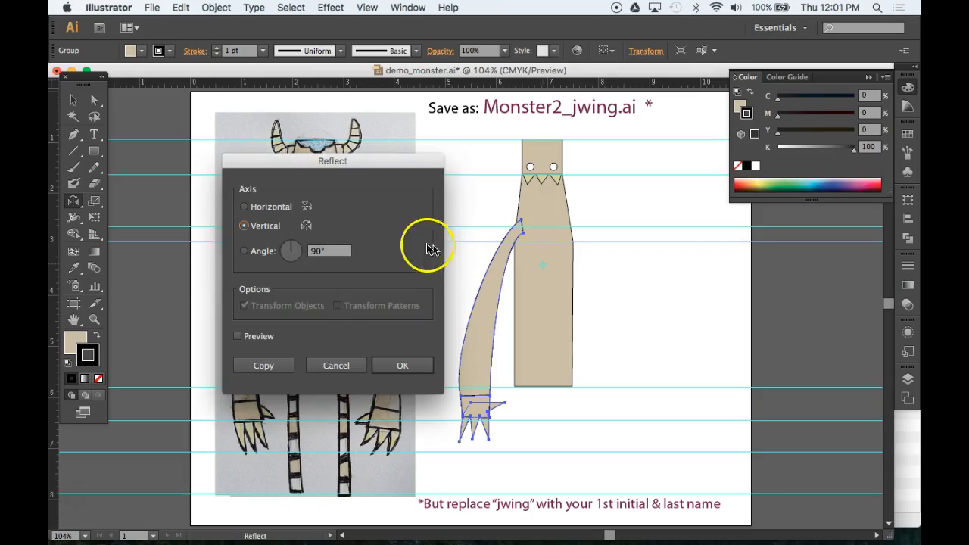
left_click(239, 337)
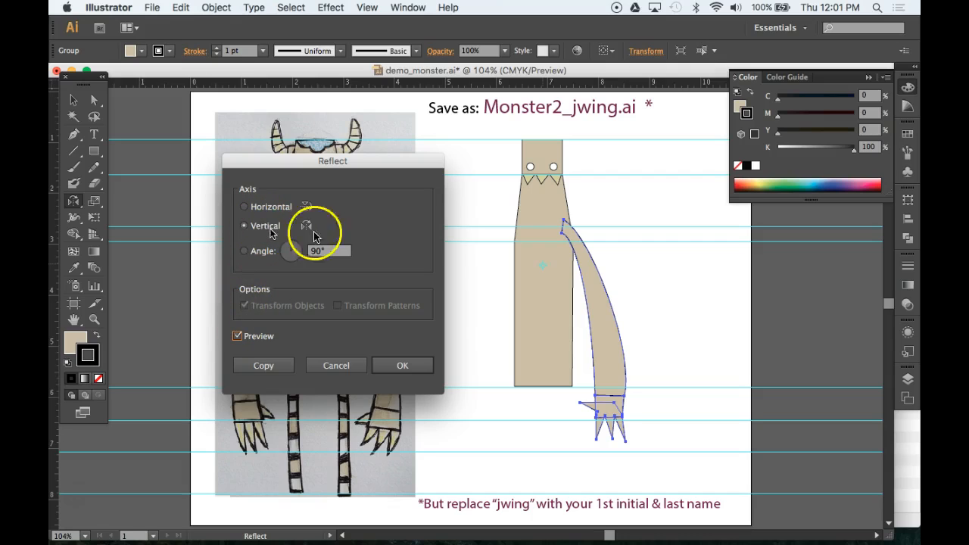
left_click(264, 366)
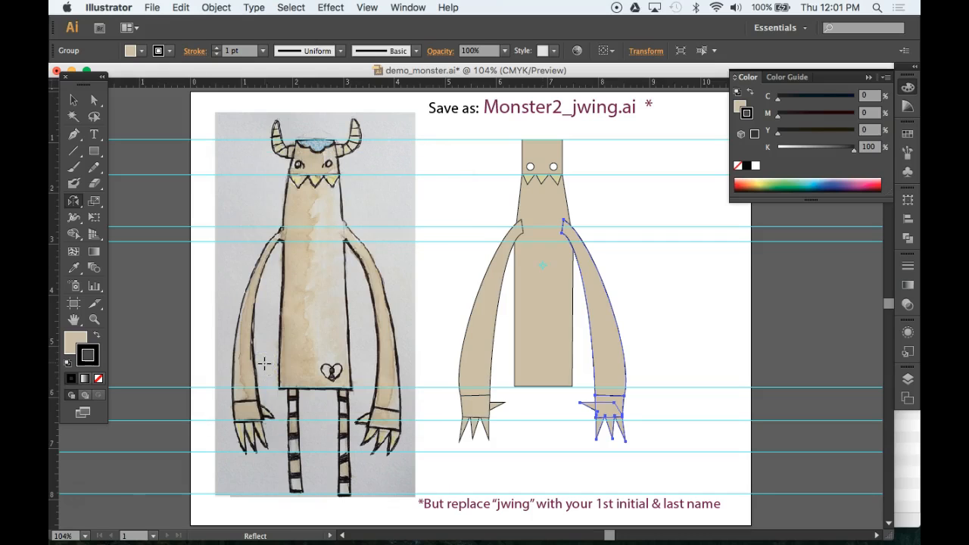
Cut both arm groups and paste them in place directly behind the torso
left_click(74, 98)
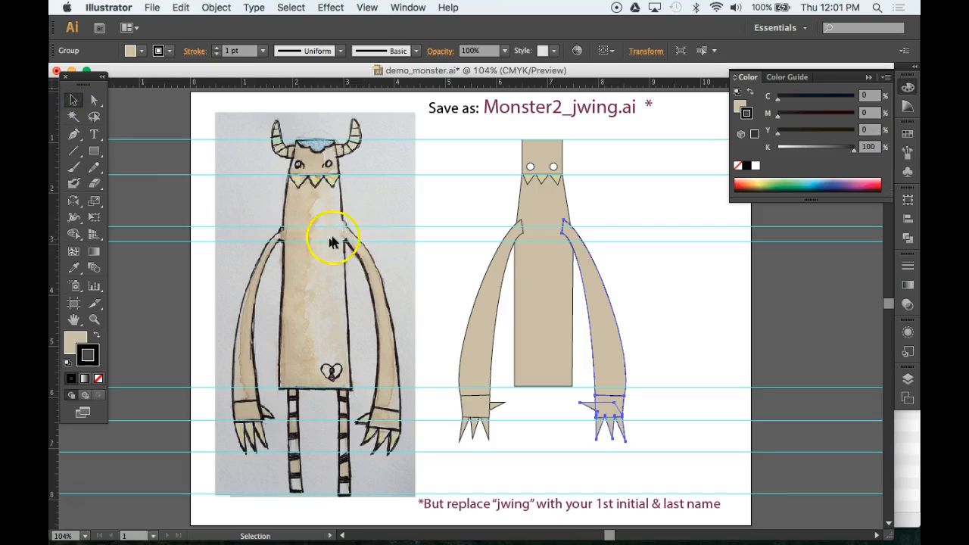
left_click(493, 291, "shift")
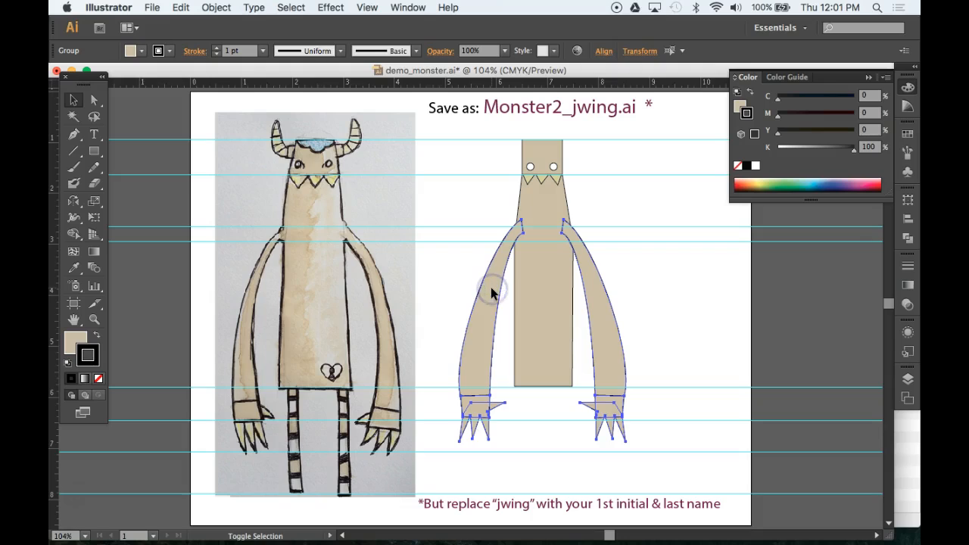
key("Delete")
left_click(517, 286)
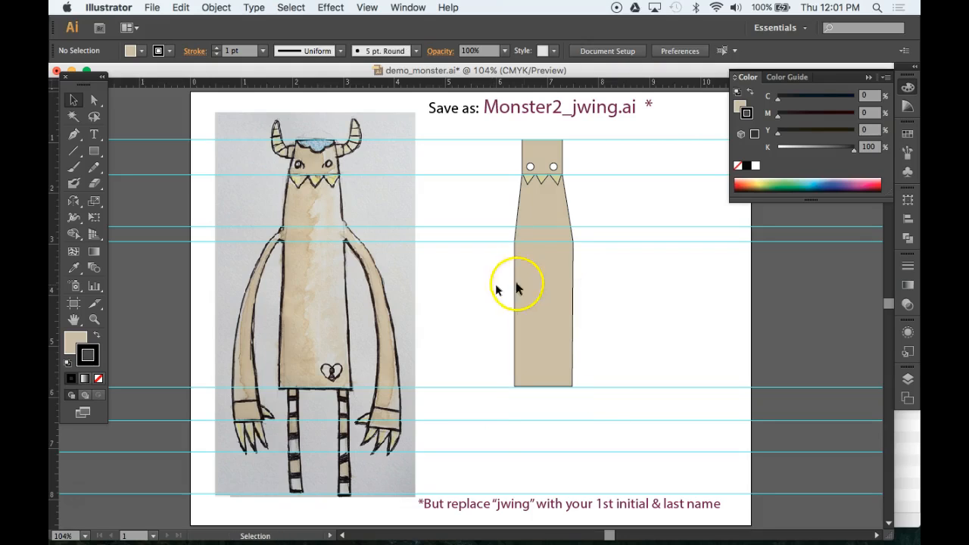
left_click(525, 280)
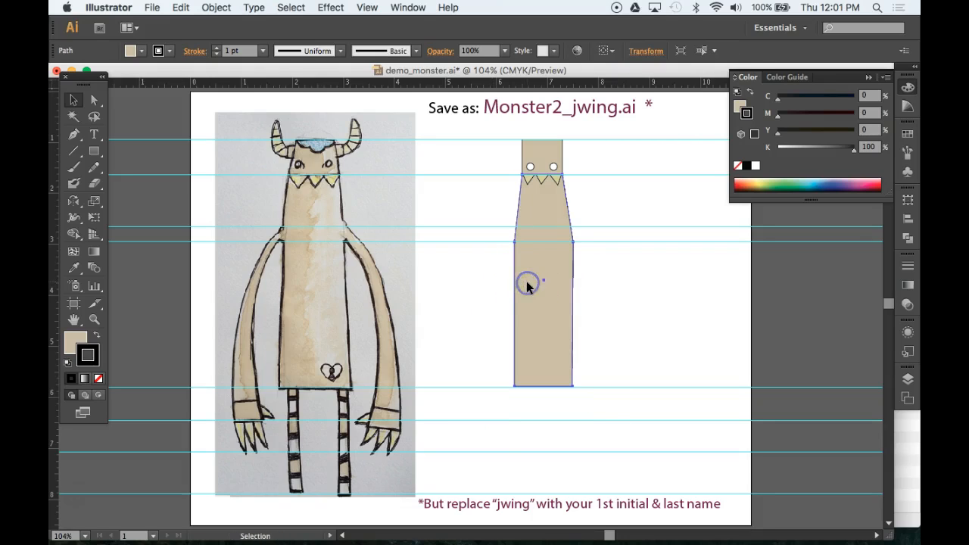
key("a")
key("super+z")
left_click(439, 211)
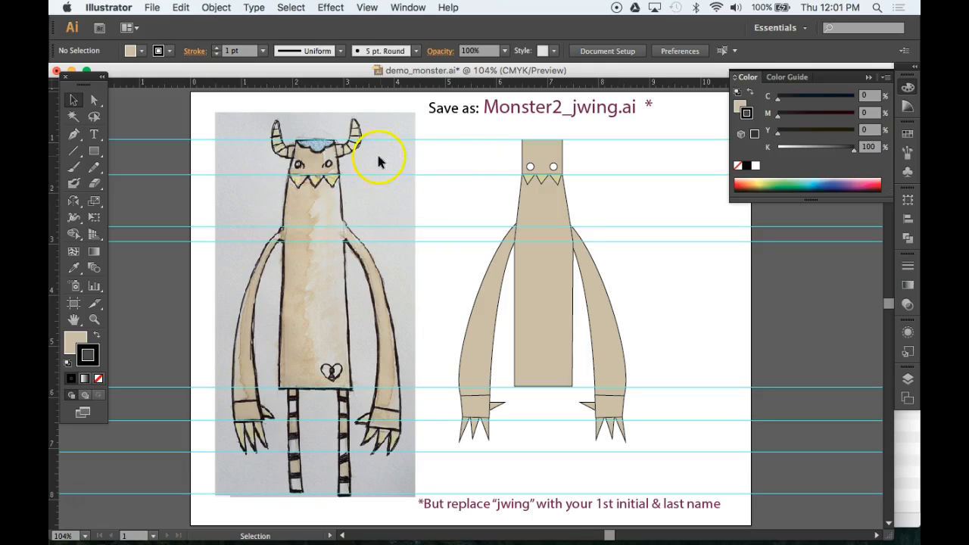
Draw the wavy lower edge of the hair with the Pen tool, running from the head's upper left corner to its right side
left_click(74, 137)
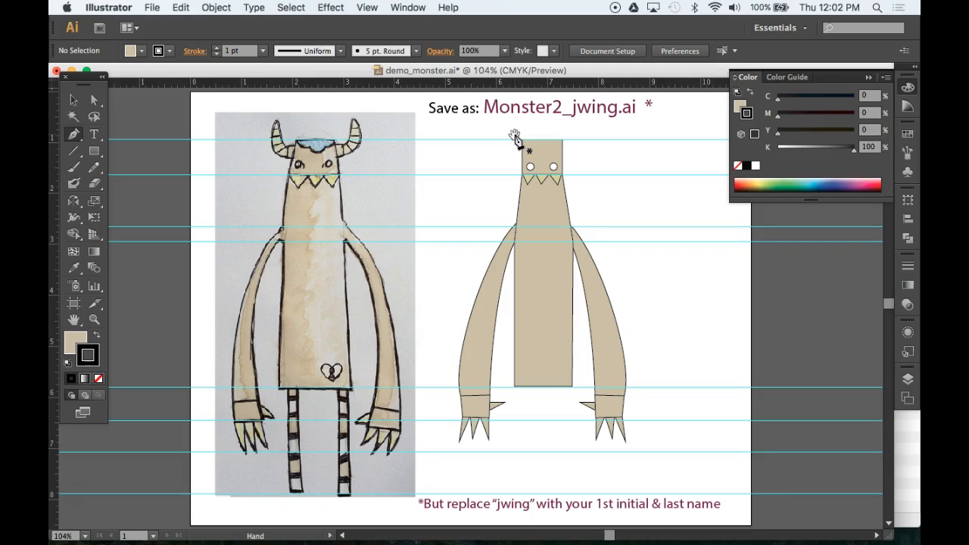
key("super+space")
left_click_drag(502, 118, 596, 207)
left_click(335, 186)
left_click_drag(335, 186, 345, 216)
left_click_drag(397, 258, 424, 218)
left_click_drag(481, 255, 503, 259)
left_click_drag(516, 216, 559, 201)
Close the hair outline beyond the head's top and sides, and shift its anchor at the head's corner slightly down the head's edge
left_click(578, 155)
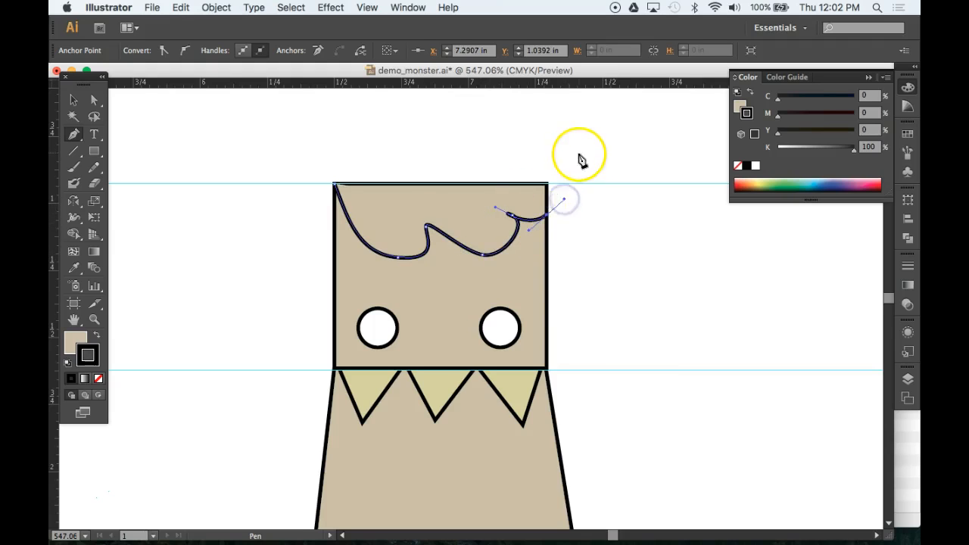
left_click(280, 141)
left_click(297, 230)
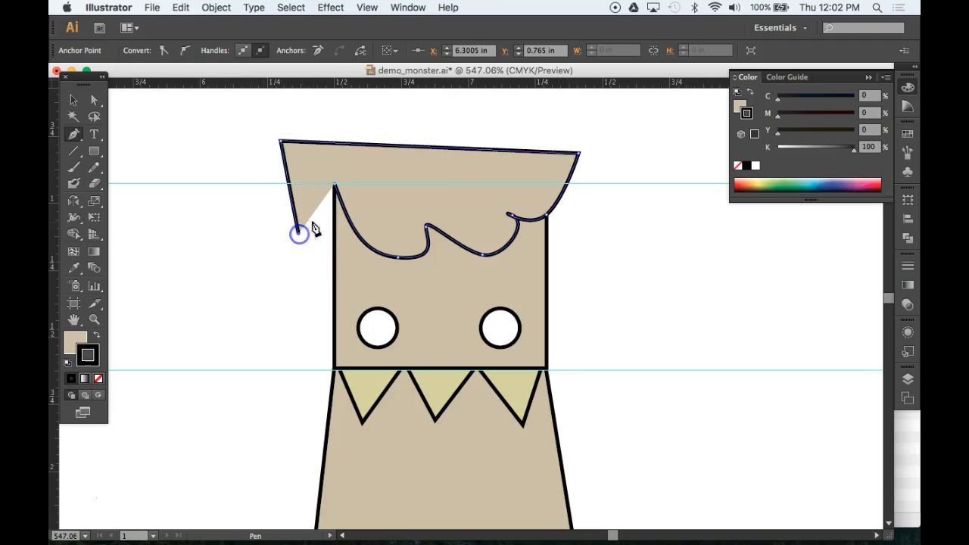
left_click(334, 184)
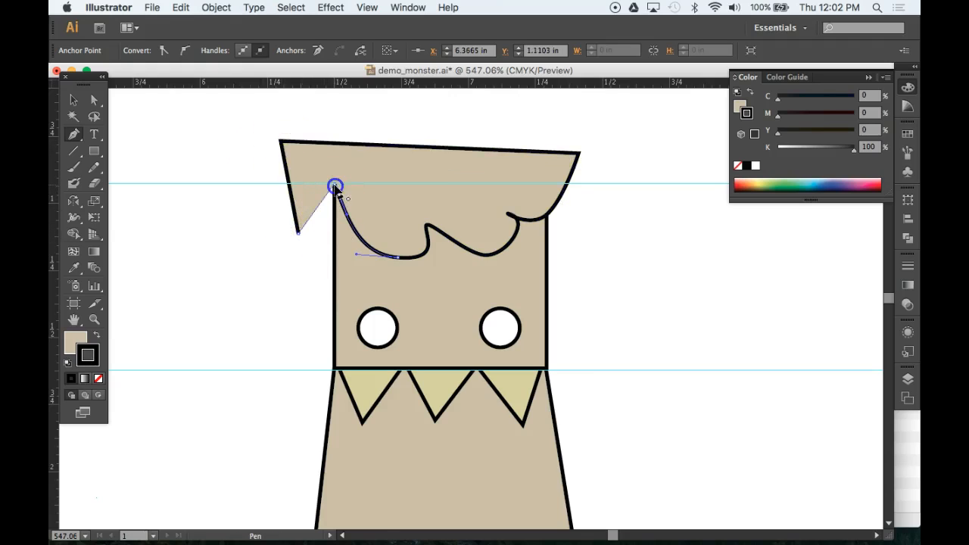
key("a")
left_click(309, 275)
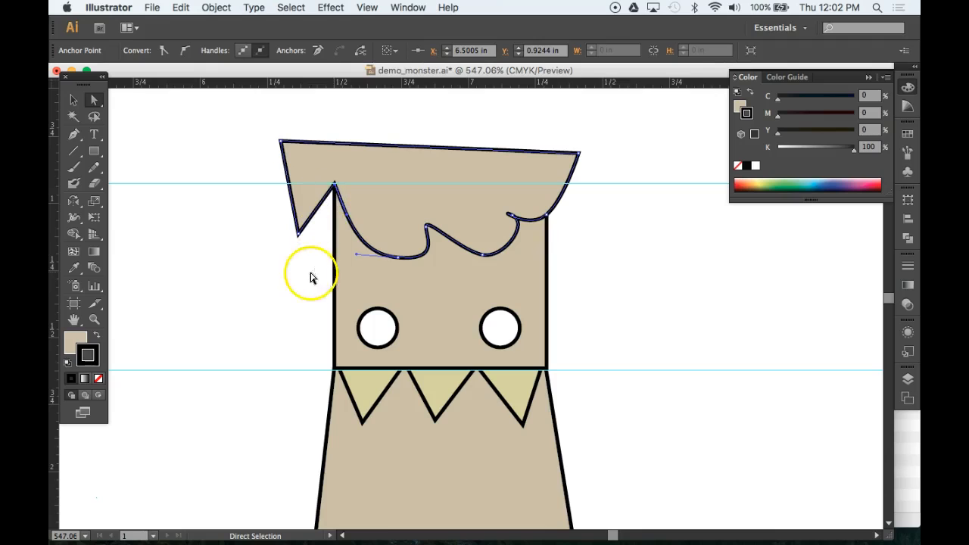
left_click_drag(335, 187, 334, 198)
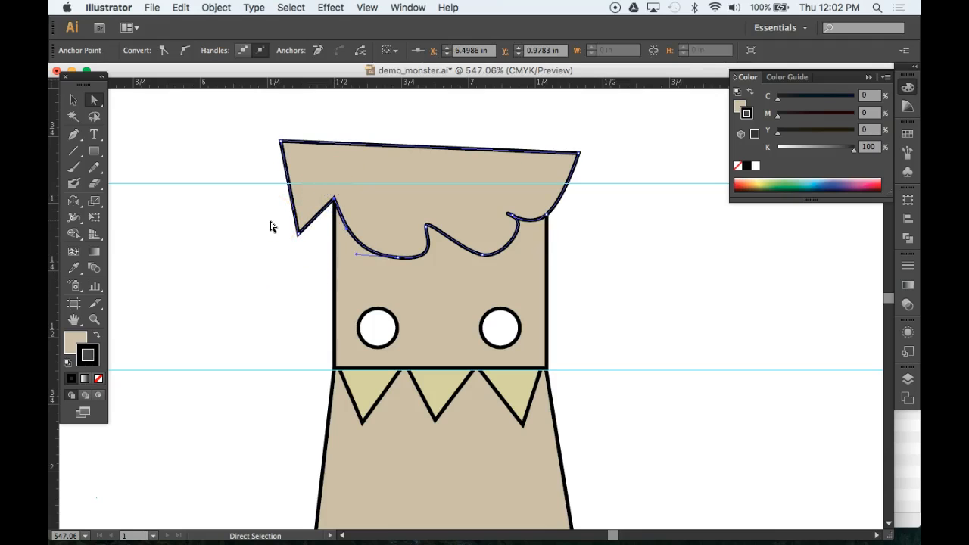
Fill the hair shape with the blue sampled from the hair in the reference sketch
key("super+0")
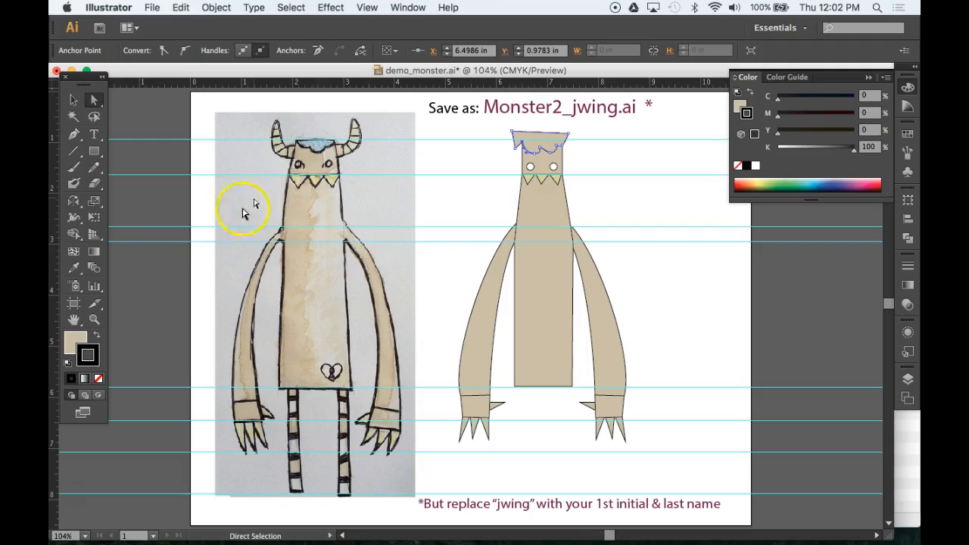
left_click(74, 267)
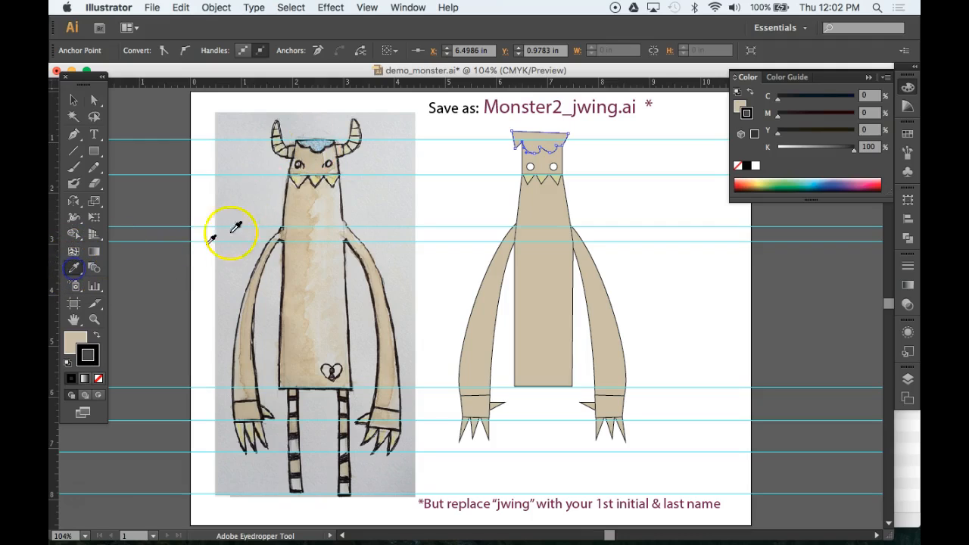
left_click(321, 143)
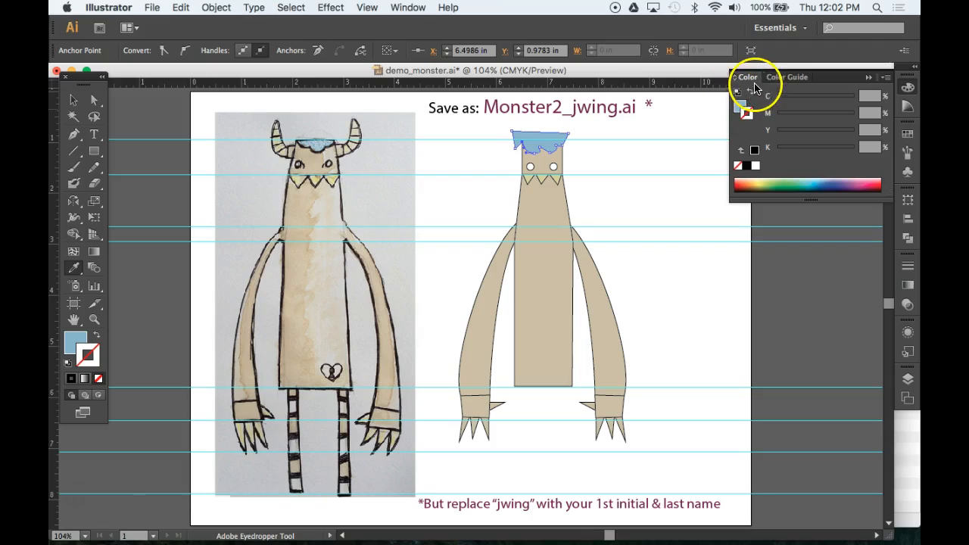
Give the hair shape a black stroke and deselect it
left_click(871, 78)
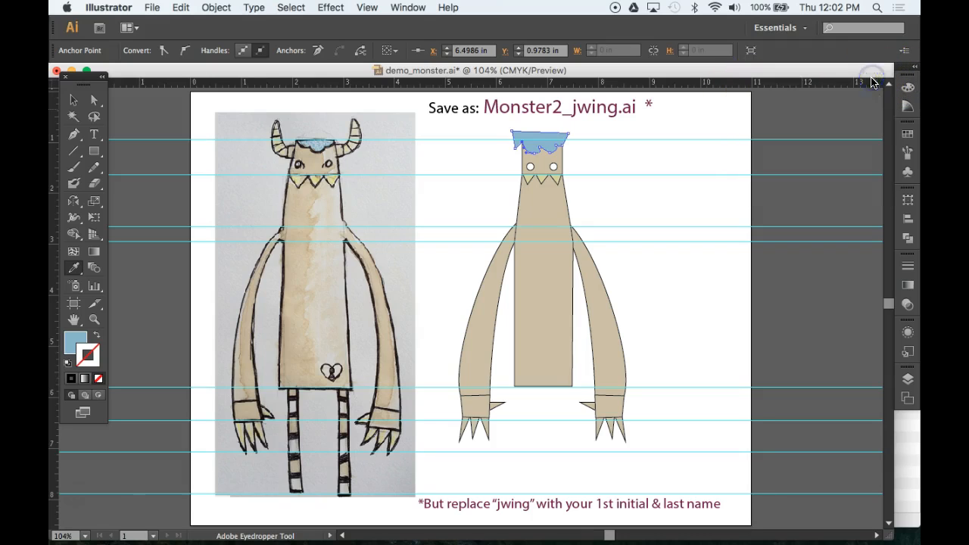
left_click(907, 88)
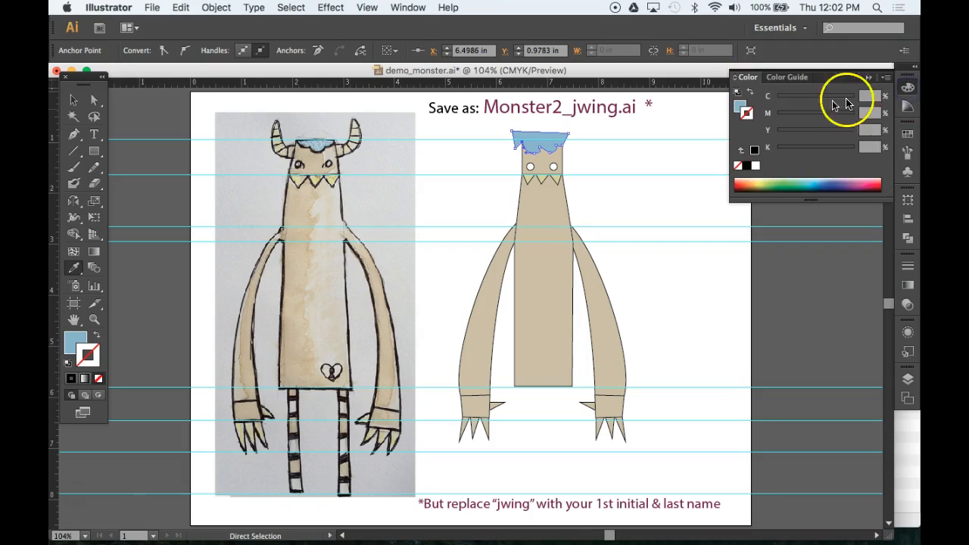
left_click(739, 110)
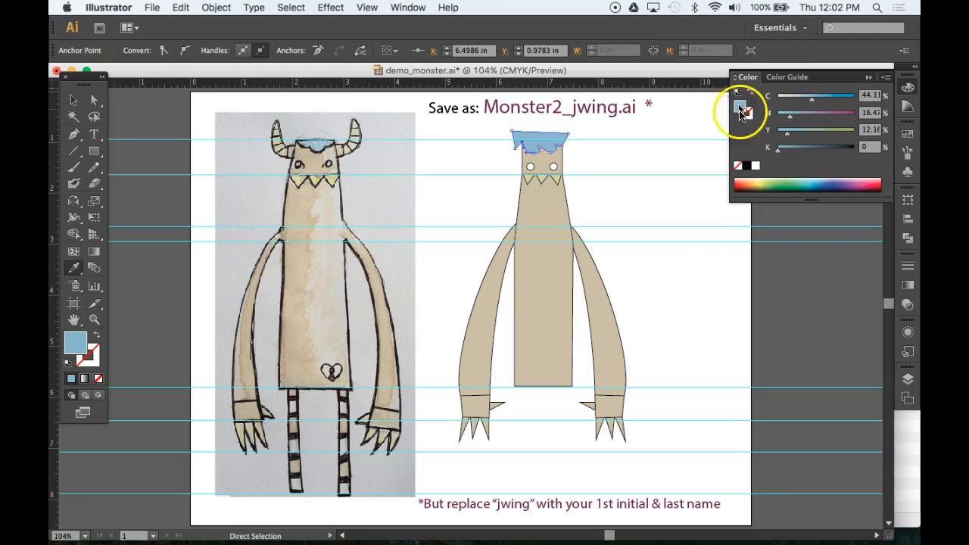
left_click(747, 115)
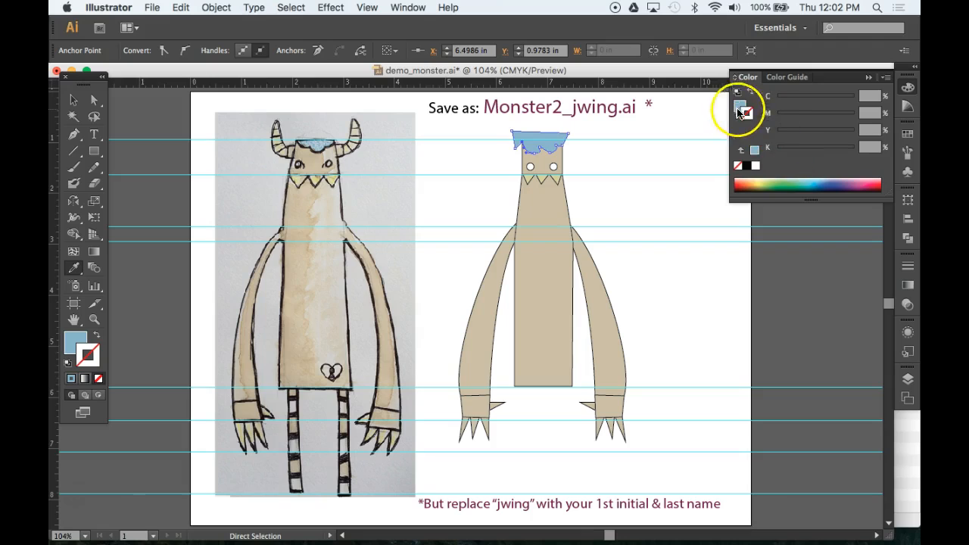
left_click(746, 167)
key("i")
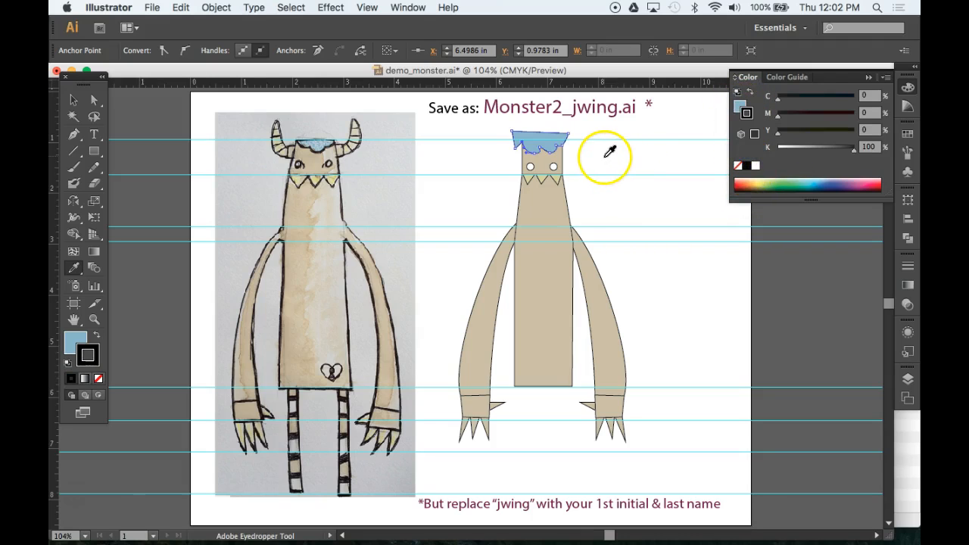
left_click(605, 156, "super")
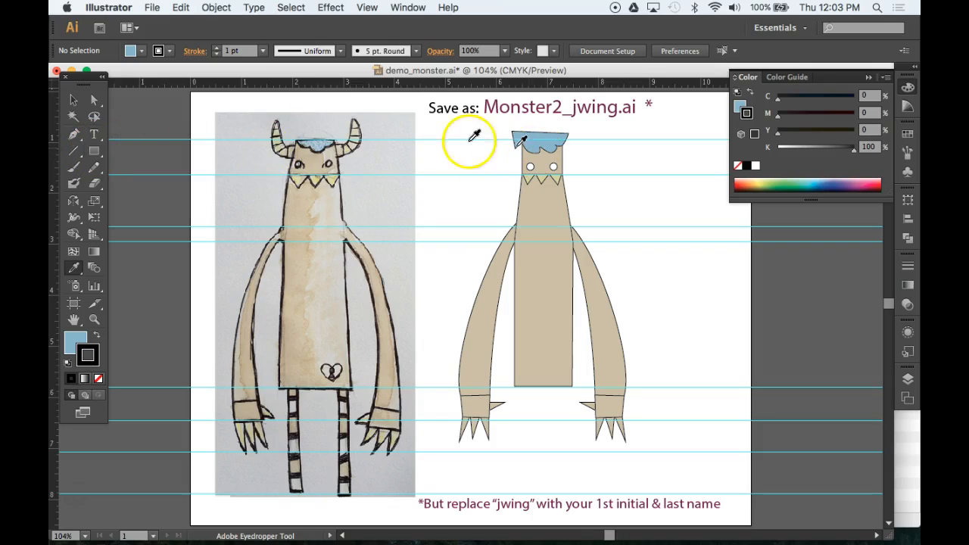
Cut the hair shape and paste it in place directly behind the head
left_click(73, 99)
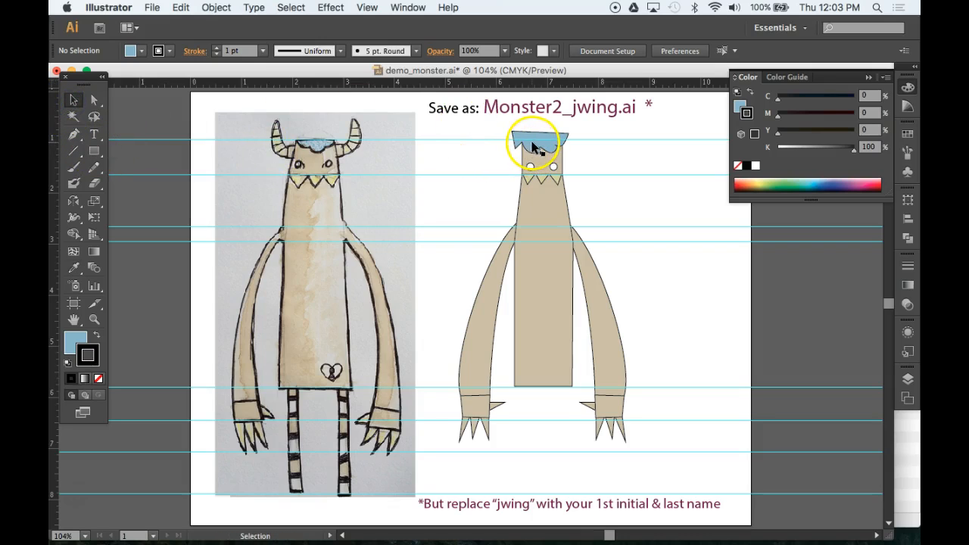
left_click(530, 144)
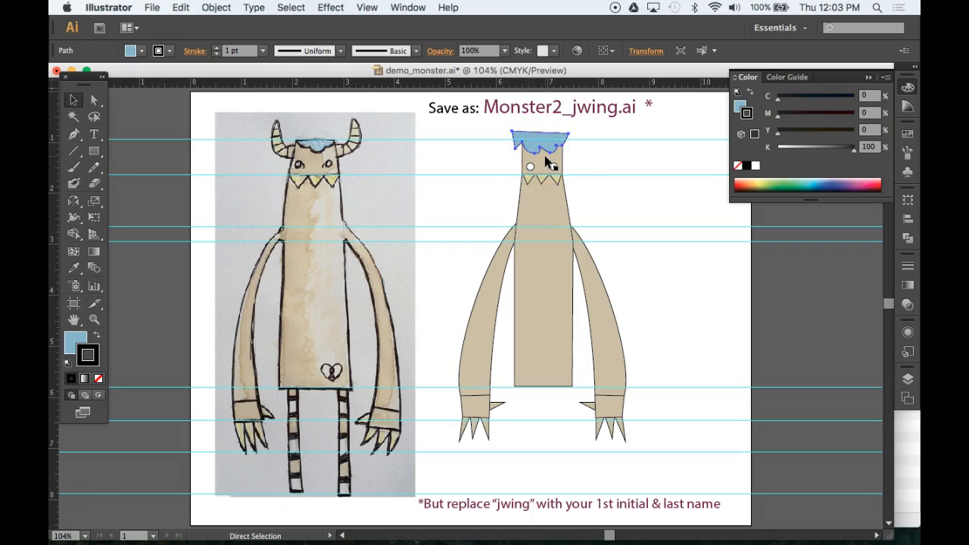
key("Delete")
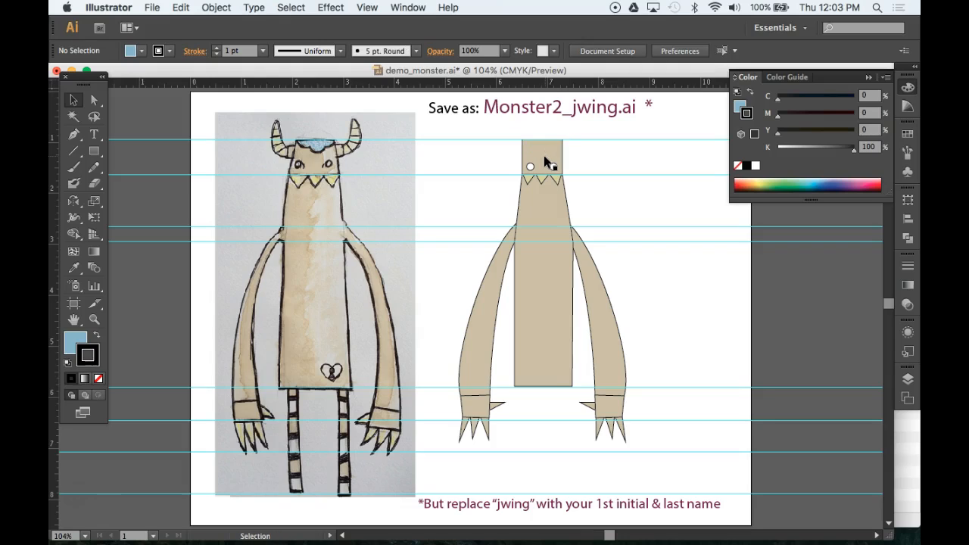
left_click(535, 148)
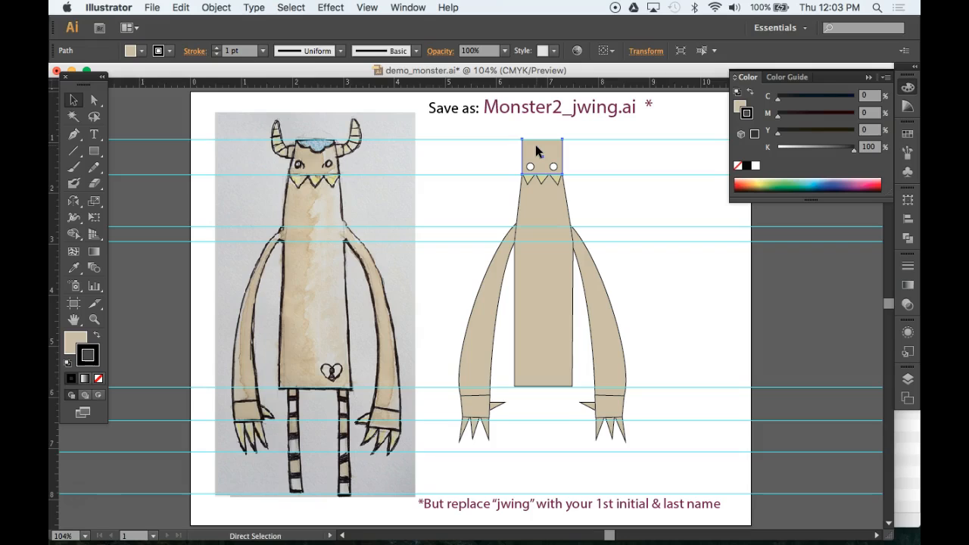
key("super+z")
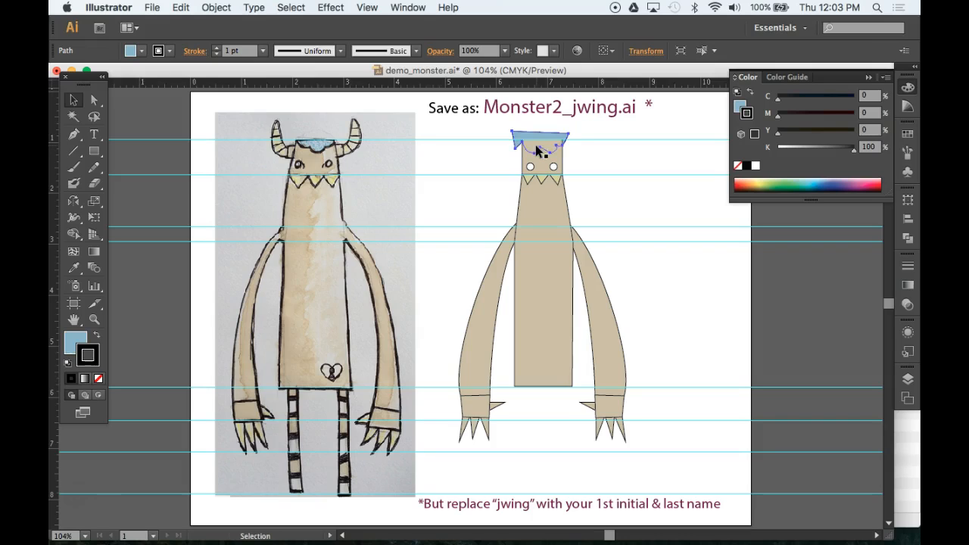
left_click(482, 162)
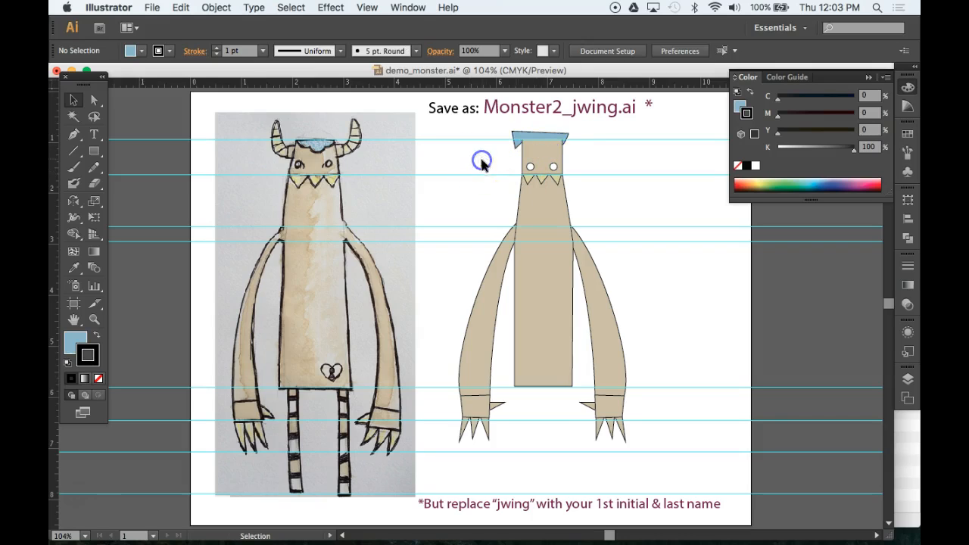
Copy the head shape, and make a clipping mask from the head and the hair behind it
left_click(535, 150)
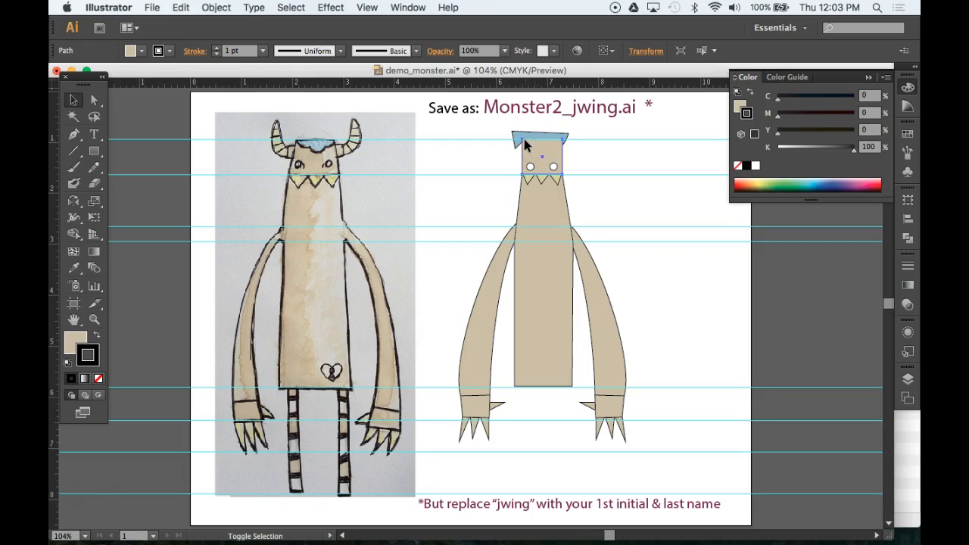
left_click(518, 141, "shift")
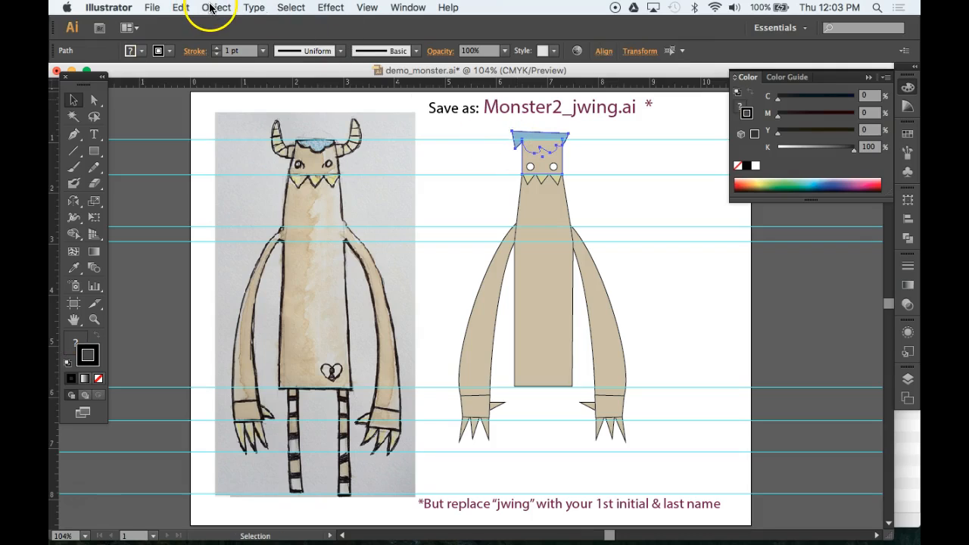
left_click(215, 7)
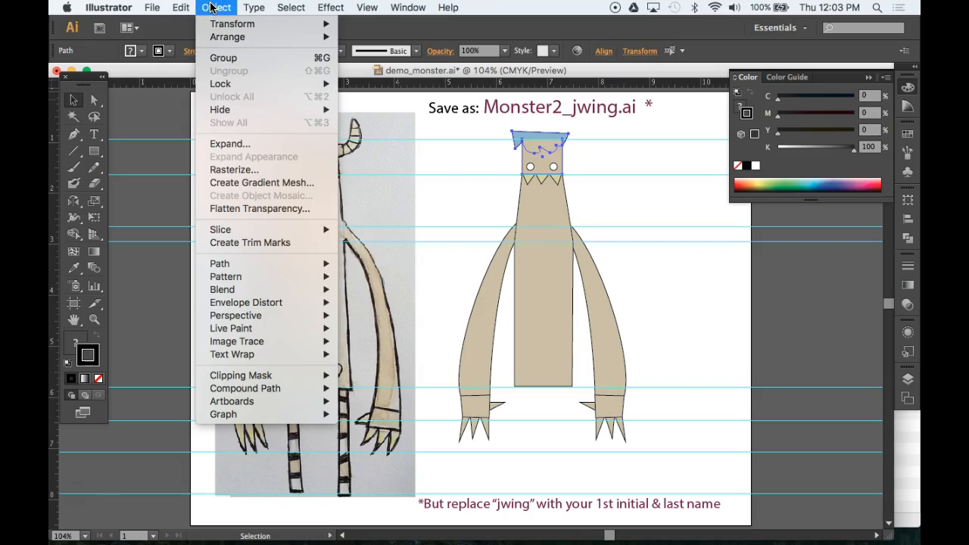
mouse_move(242, 377)
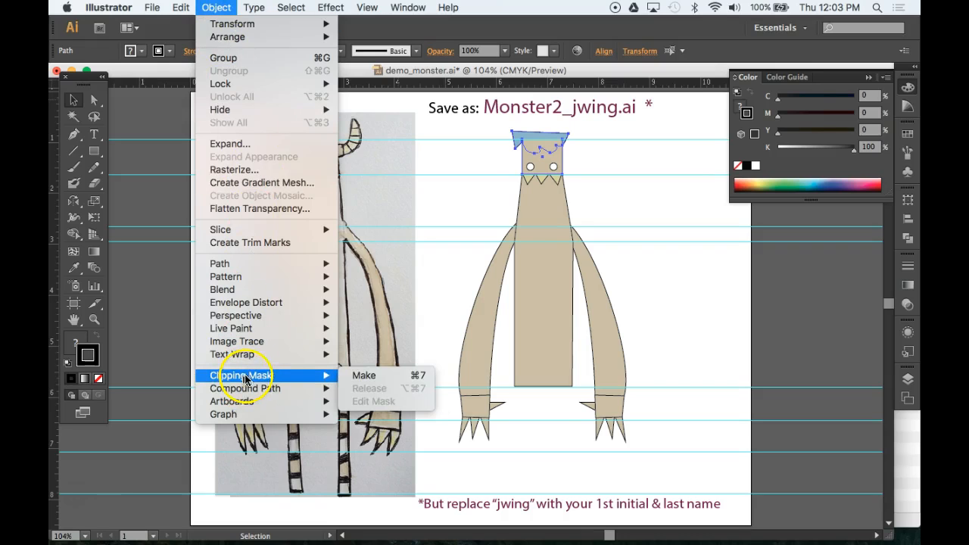
left_click(364, 377)
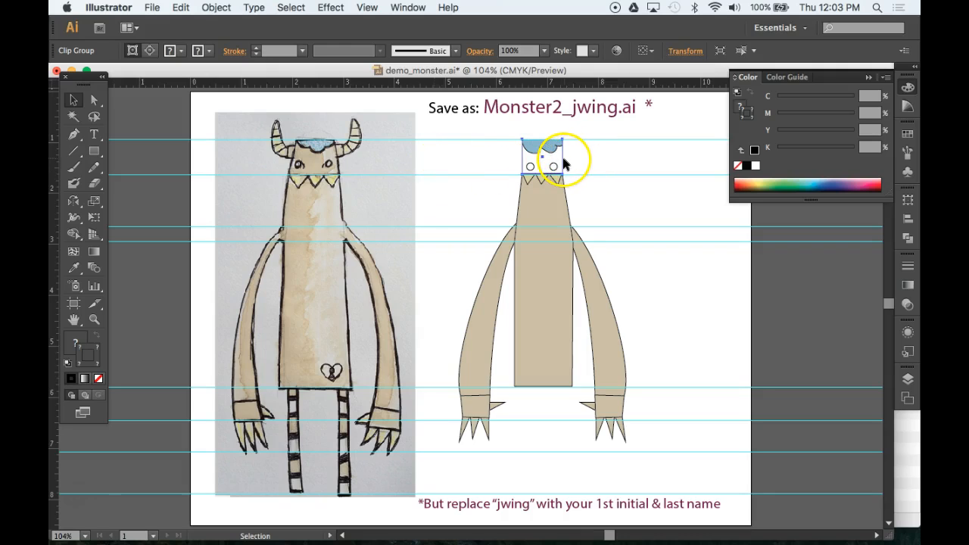
left_click(585, 159)
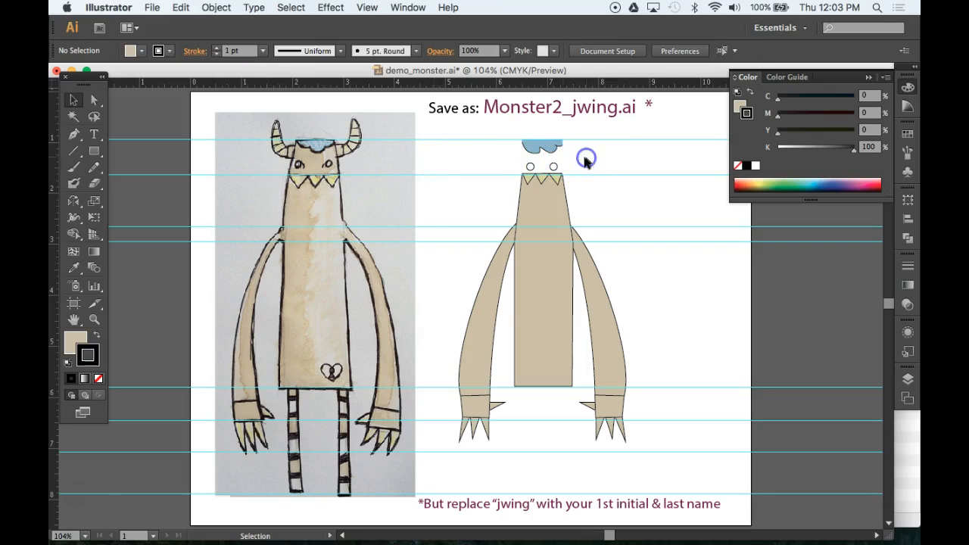
Paste the copied head shape in place behind the clipped hair
left_click(532, 145)
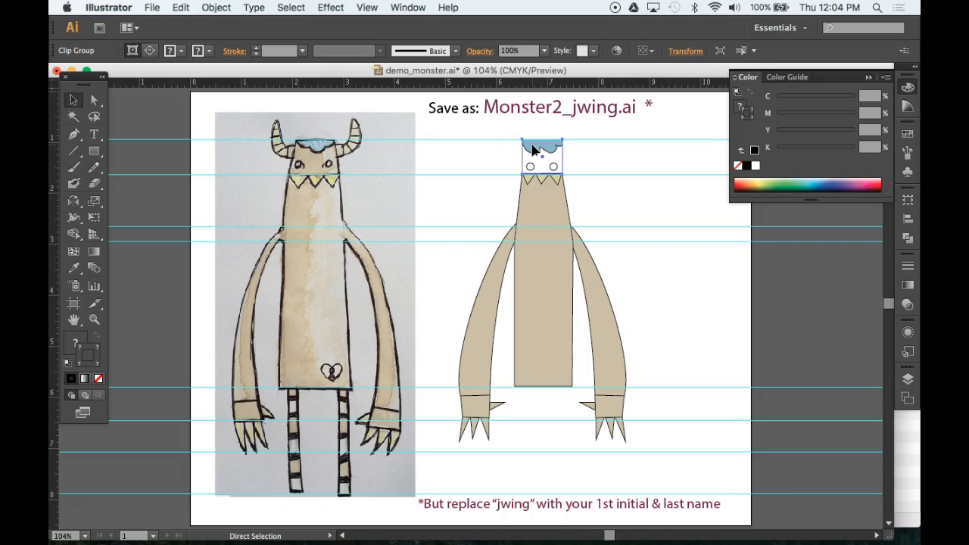
left_click(532, 149)
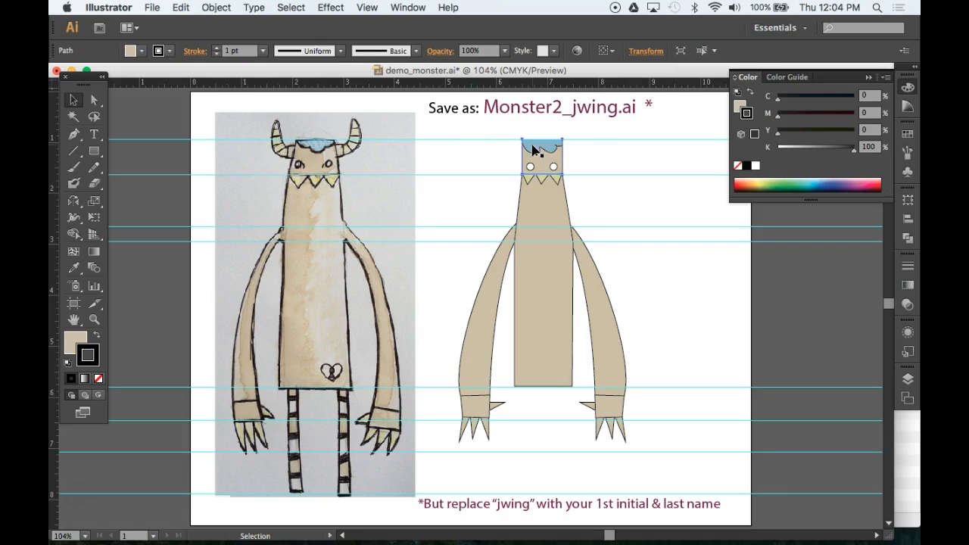
left_click(583, 152)
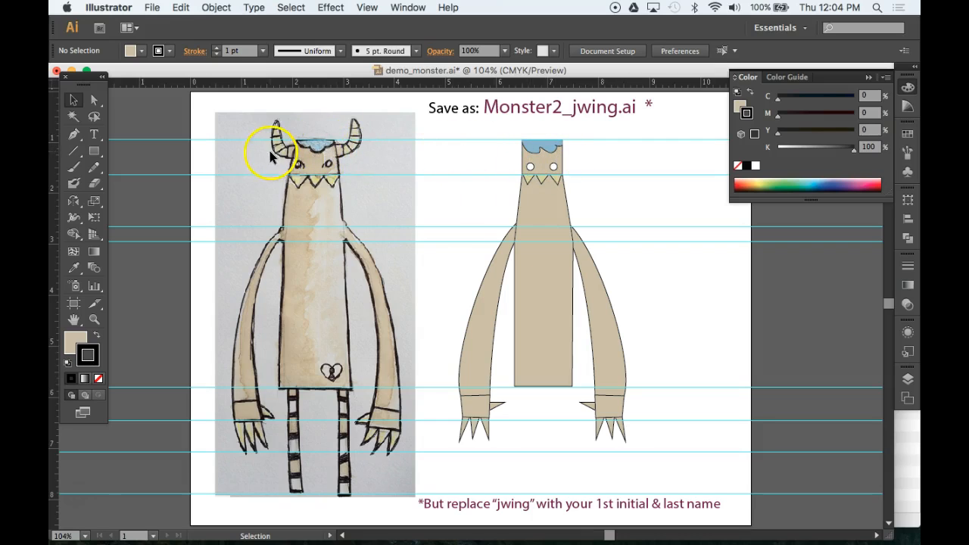
Draw a narrow leg rectangle from the torso's lower edge to the lowest guide, with six thin horizontal bars across it
left_click(93, 150)
left_click_drag(521, 383, 540, 494)
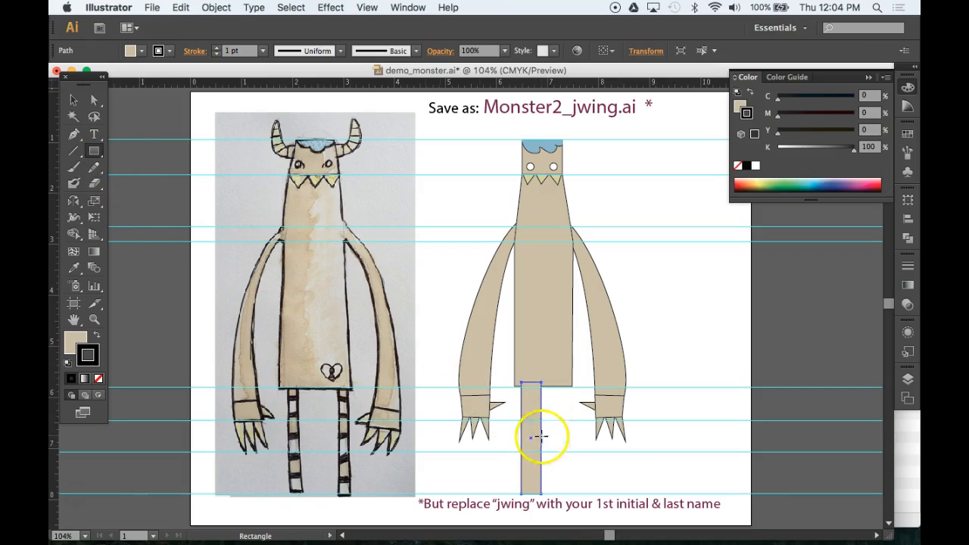
mouse_move(514, 393)
left_mouse_down()
mouse_move(557, 396)
mouse_move(528, 408)
mouse_move(560, 413)
mouse_move(550, 435)
mouse_move(558, 433)
left_mouse_up()
left_click_drag(511, 447, 556, 452)
left_click_drag(508, 460, 562, 488)
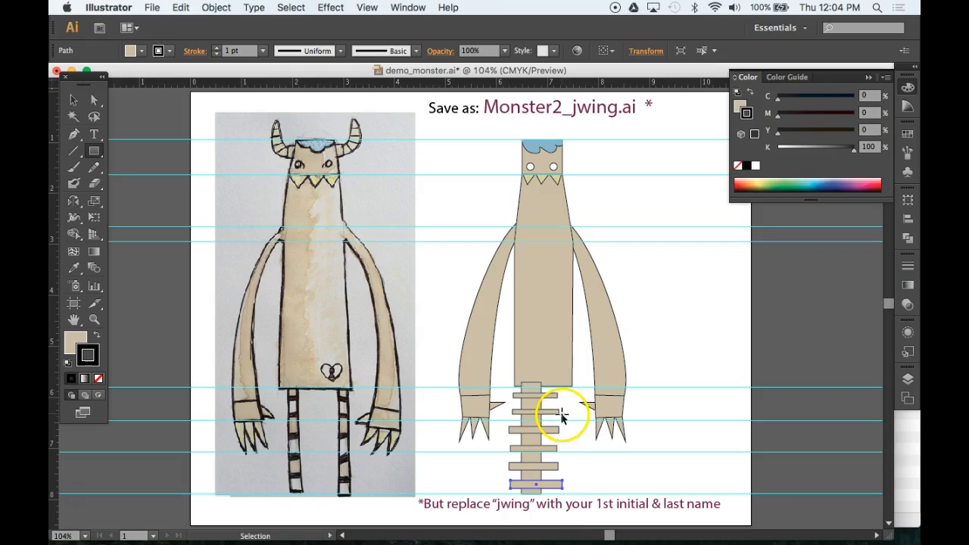
Select all six bars across the leg and fill them with the blue sampled from the hair
left_click(558, 466, "shift+super")
left_click(555, 448, "shift+super")
left_click(554, 430, "shift+super")
left_click(553, 413, "shift+super")
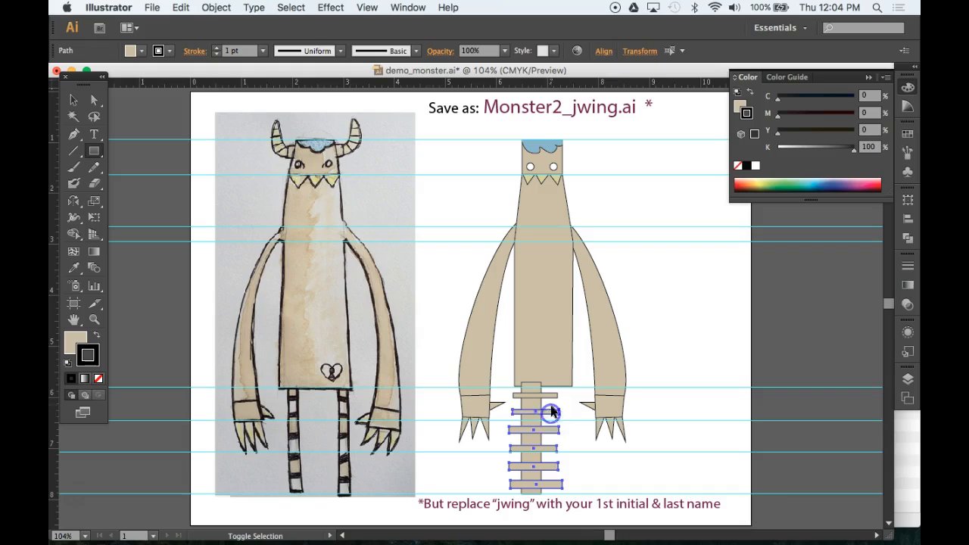
left_click(551, 395, "shift+super")
left_click(73, 267)
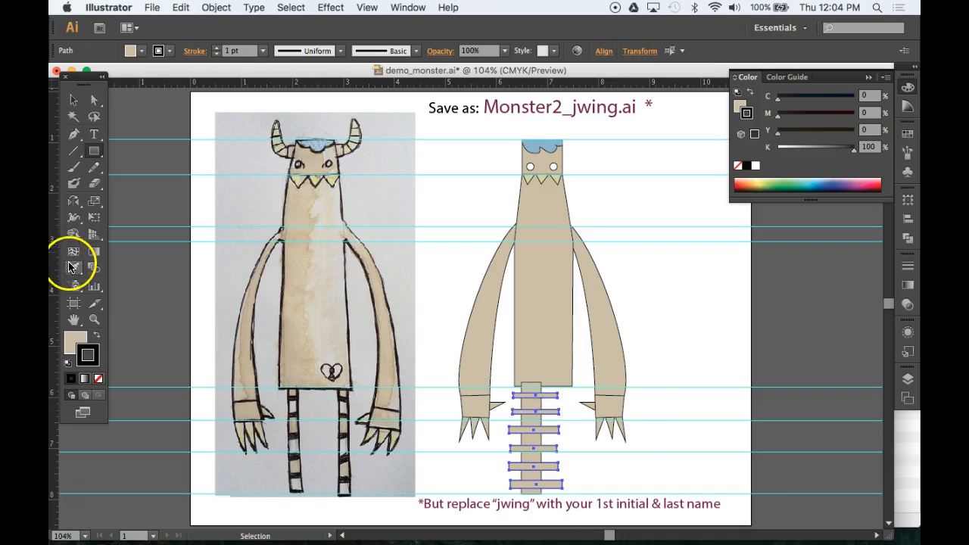
left_click(532, 146)
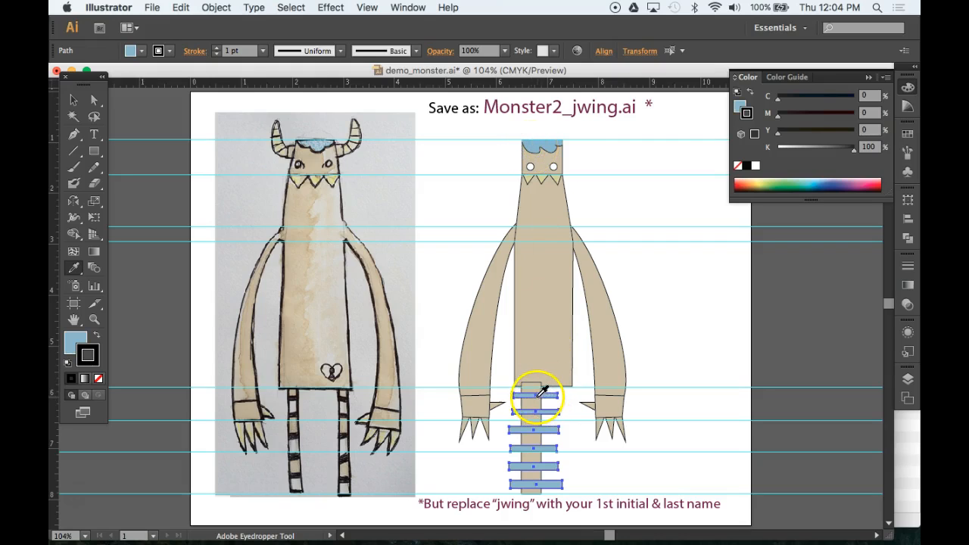
Cut the blue bars and paste them in place directly behind the leg rectangle
key("v")
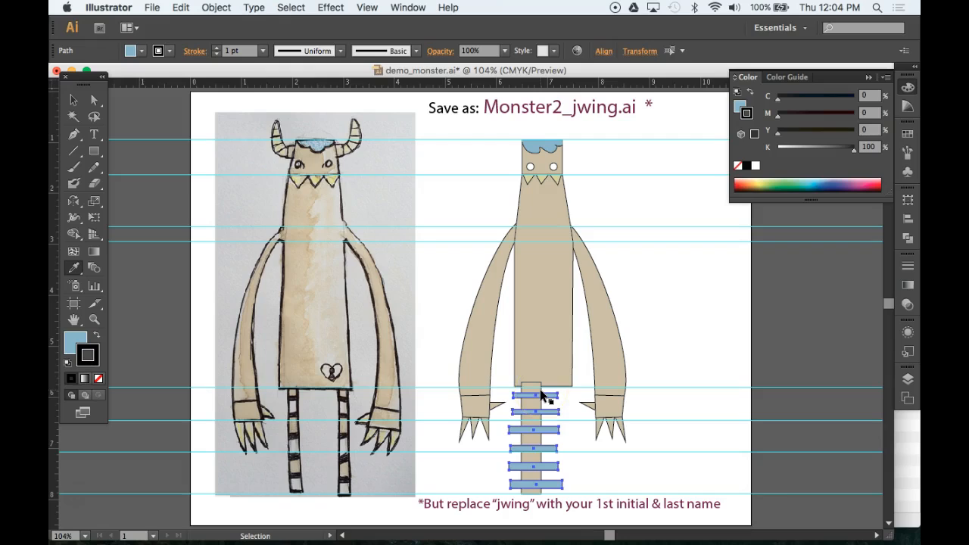
key("Delete")
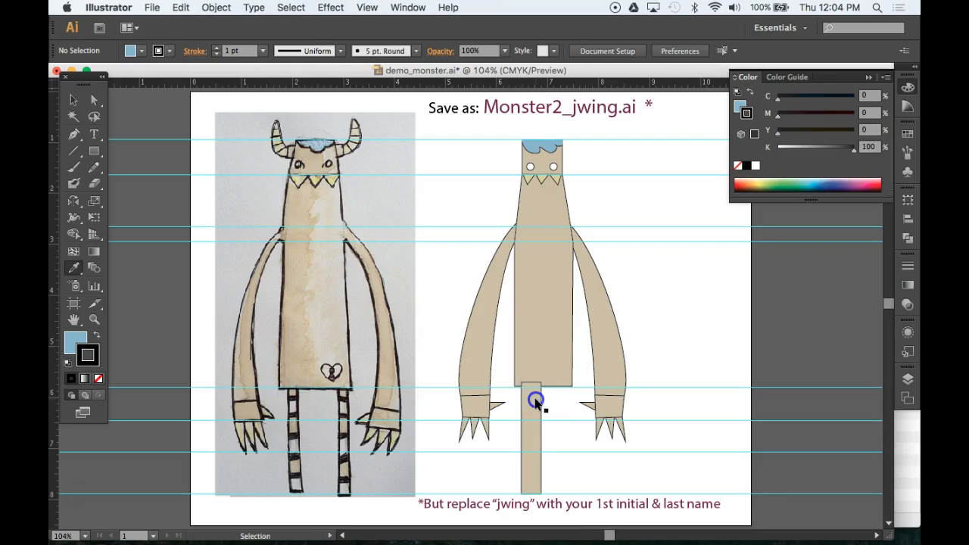
left_click(535, 401)
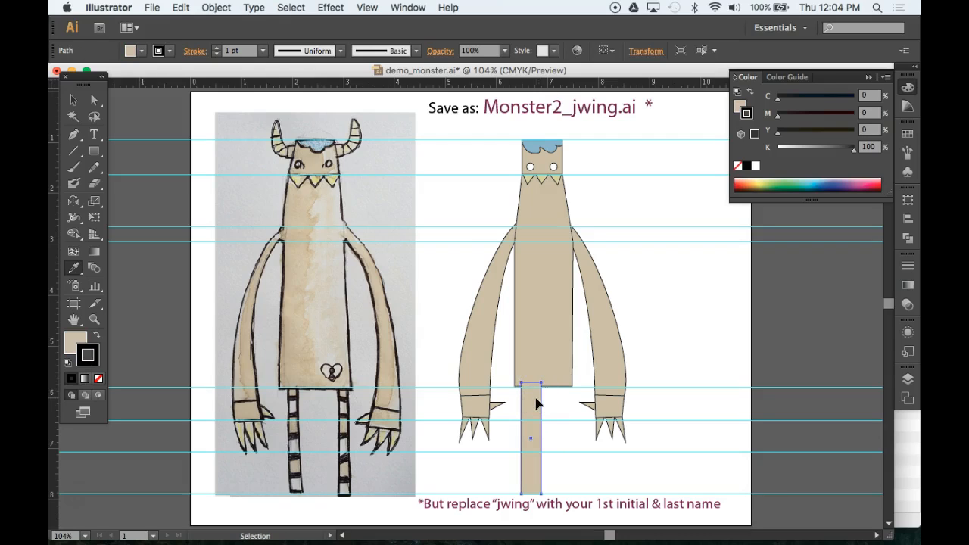
key("super+z")
key("i")
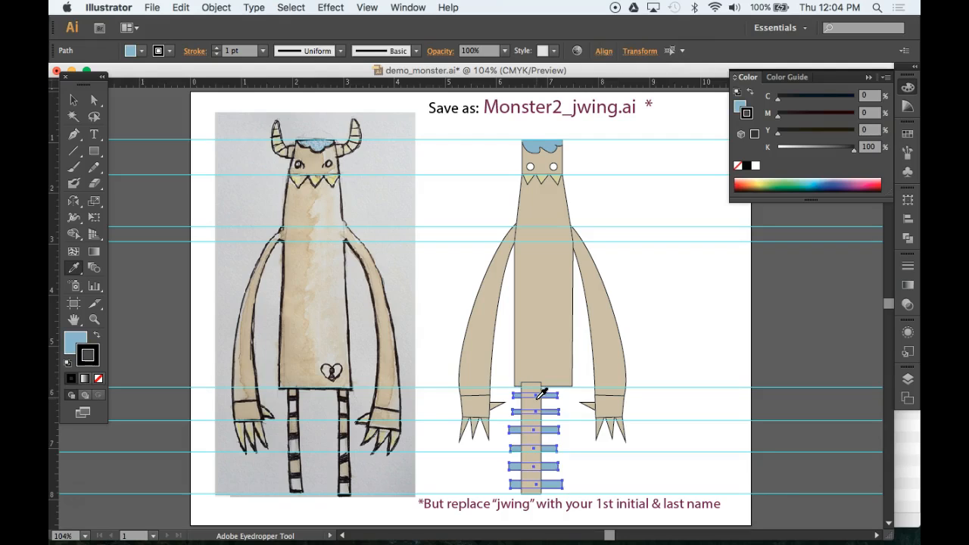
Try to make a clipping mask from the leg rectangle and the blue bars without copying the leg first
key("v")
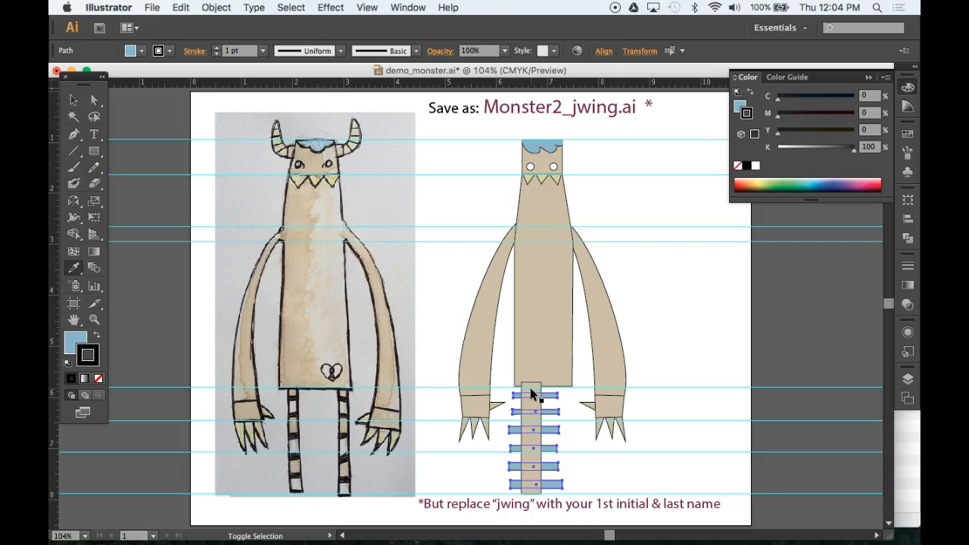
left_click(531, 393, "shift")
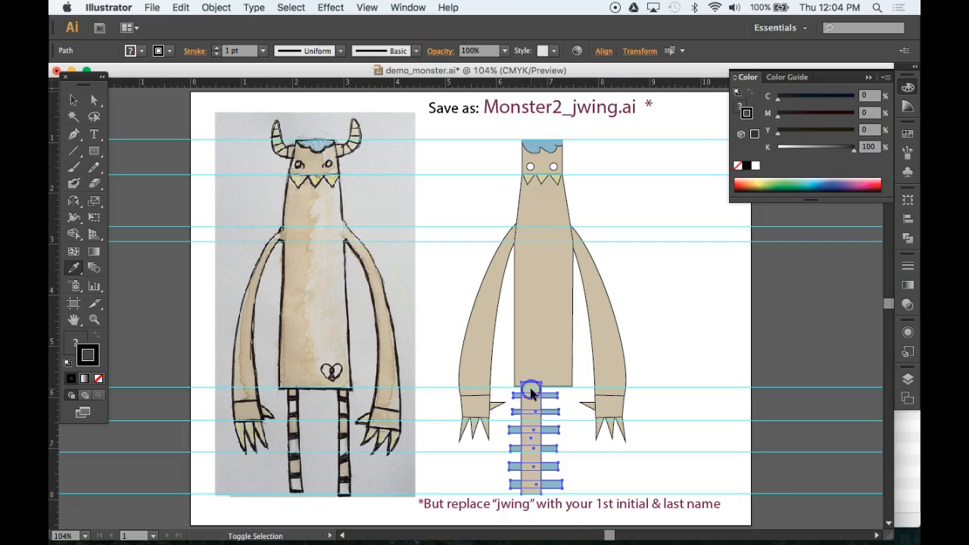
left_click(215, 8)
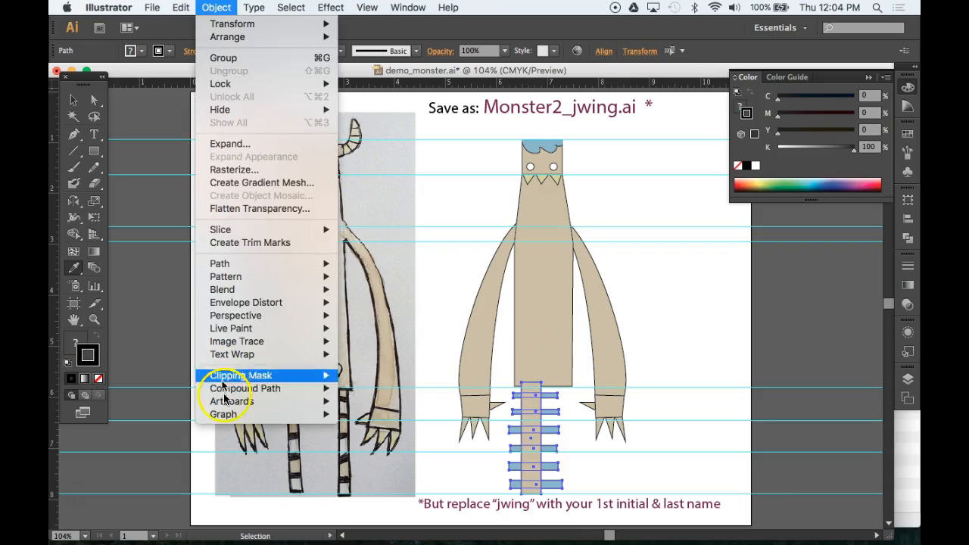
mouse_move(227, 376)
left_click(364, 375)
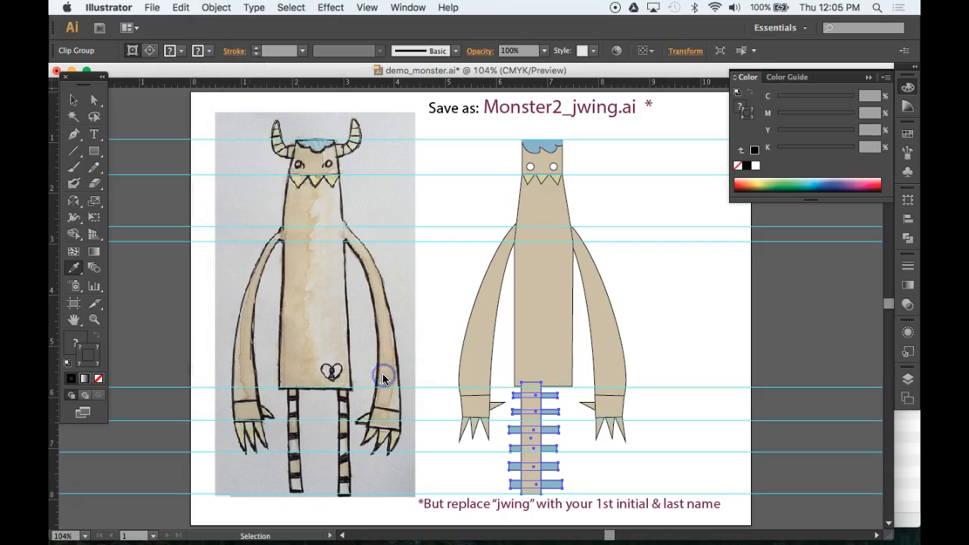
left_click(437, 295)
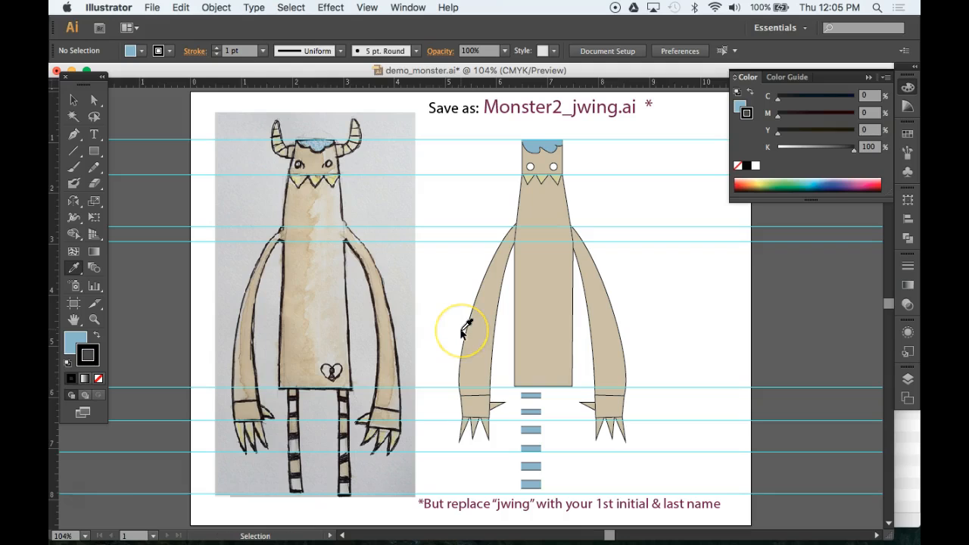
key("super+z")
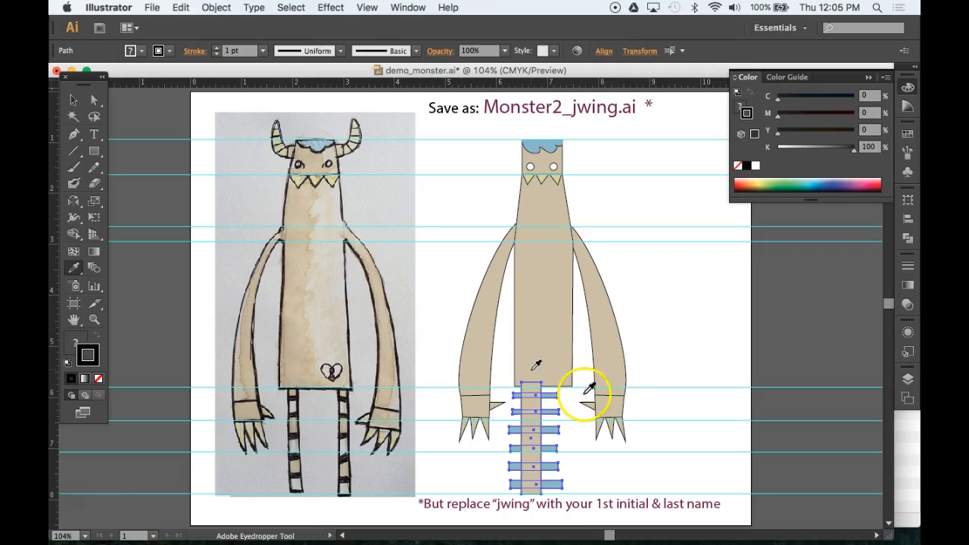
Copy the leg rectangle, and make a clipping mask from the leg and the blue bars behind it
left_click(672, 307, "super")
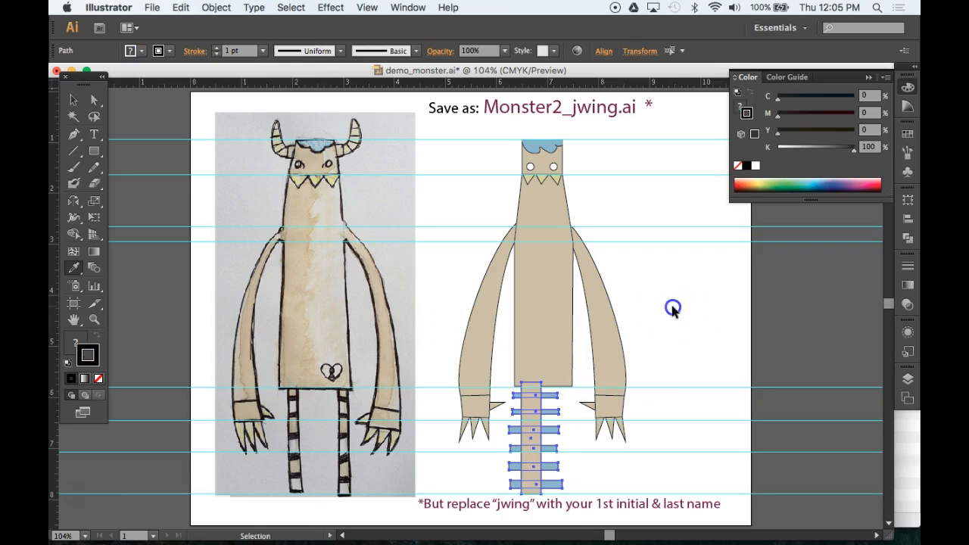
left_click(526, 388)
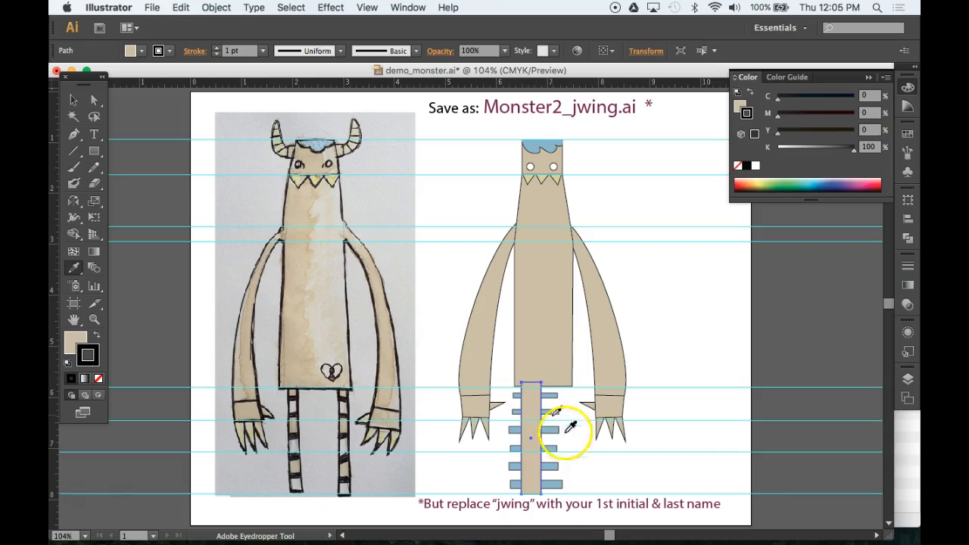
left_click_drag(579, 486, 510, 395)
left_click(215, 7)
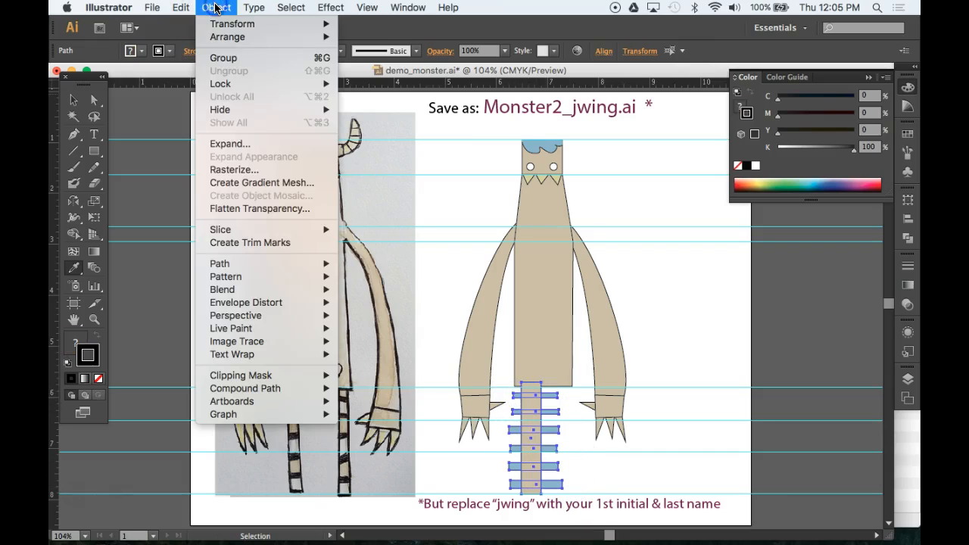
mouse_move(265, 376)
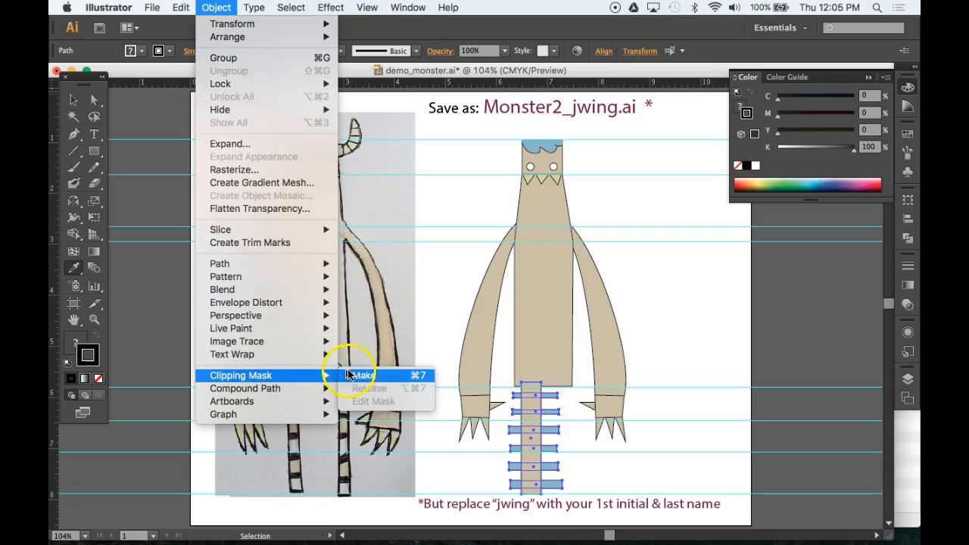
left_click(378, 375)
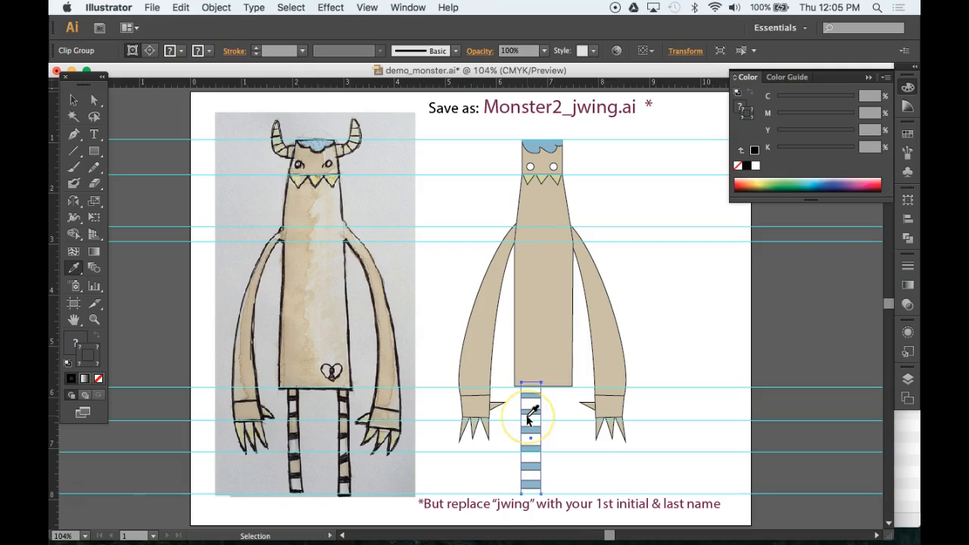
Paste the copied leg rectangle in place behind the clipped stripes and deselect it
key("super+b")
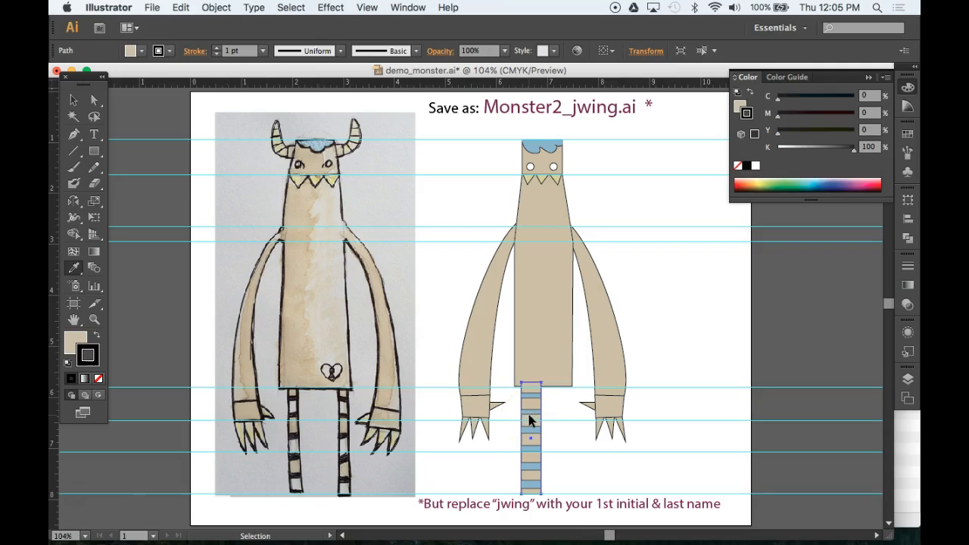
left_click(434, 202, "super")
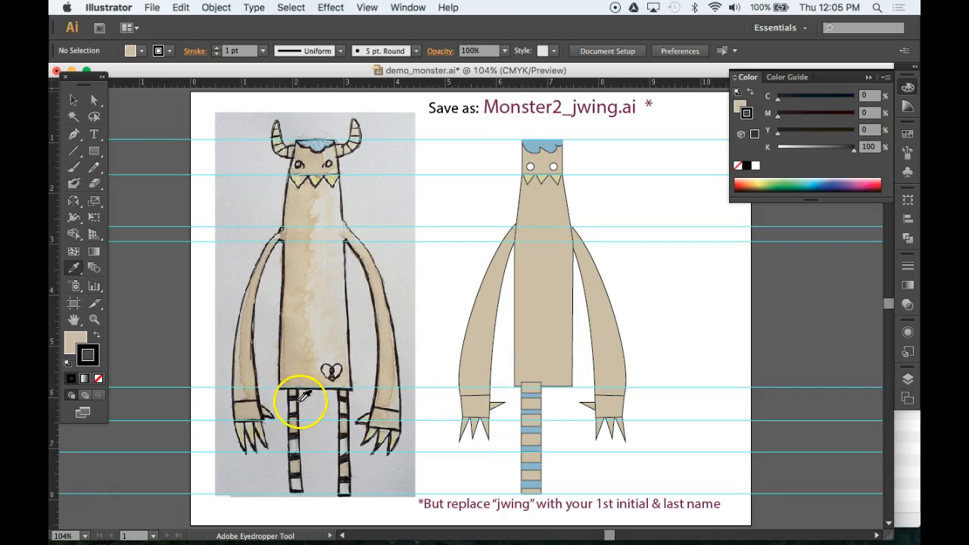
left_click(72, 104)
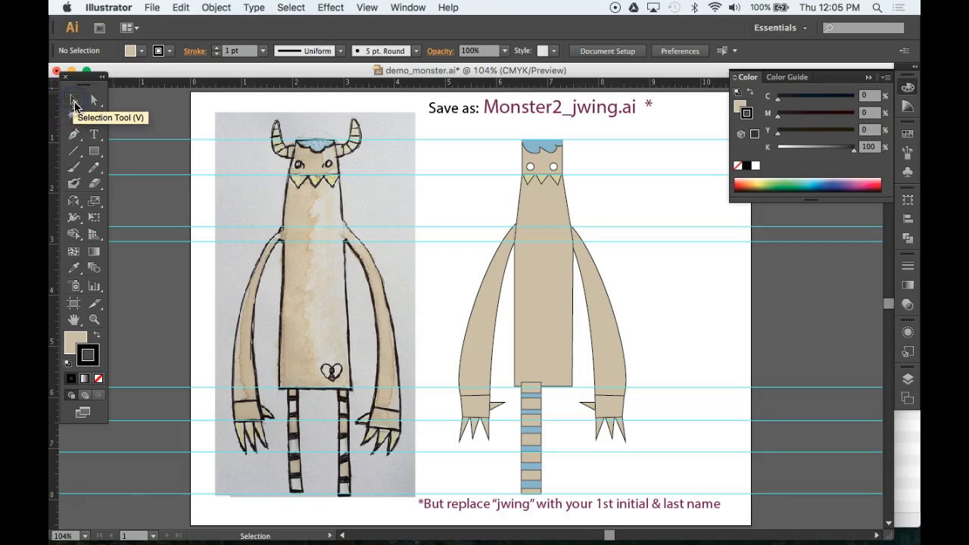
Try to duplicate the ungrouped leg beside itself, and undo the attempt
left_click(528, 402)
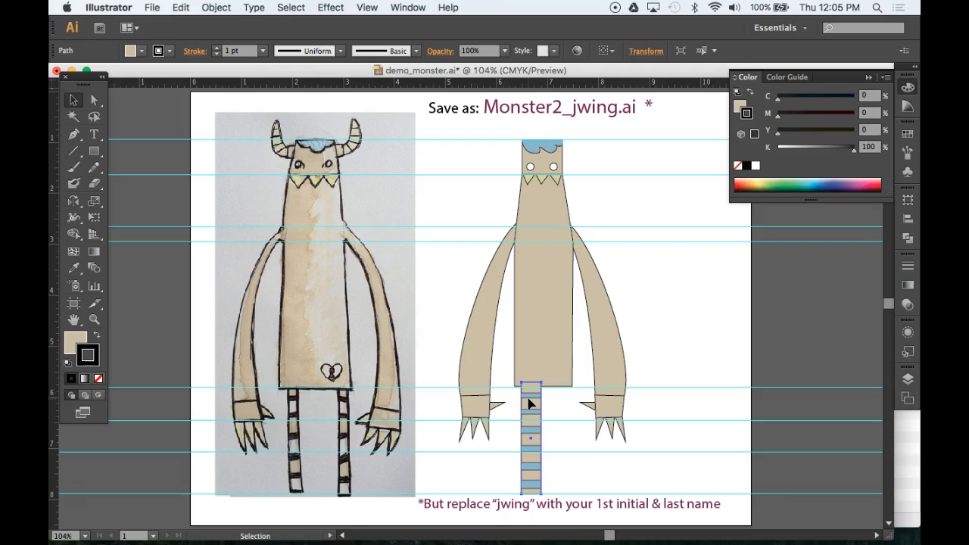
left_click(533, 404)
left_click(535, 408, "alt")
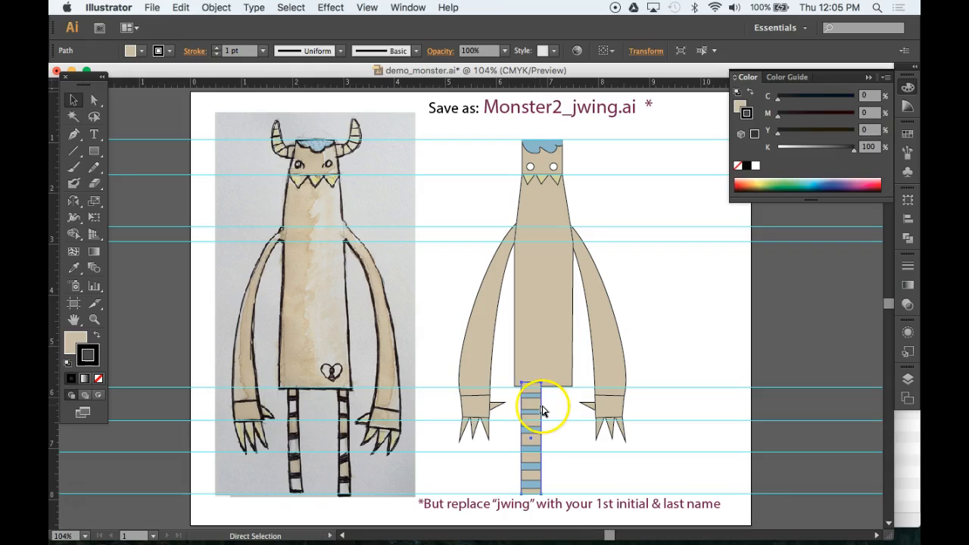
left_click(532, 409, "alt")
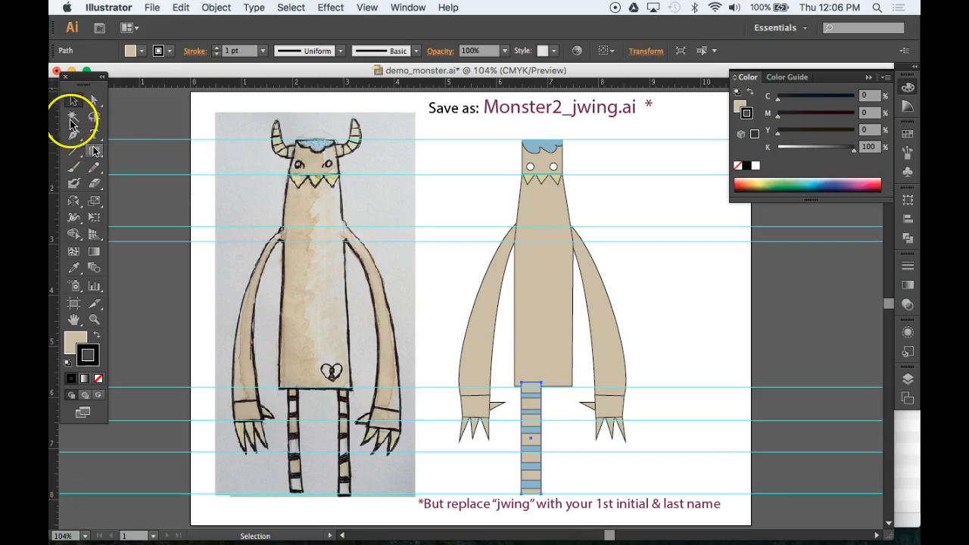
left_click(94, 99)
key("alt")
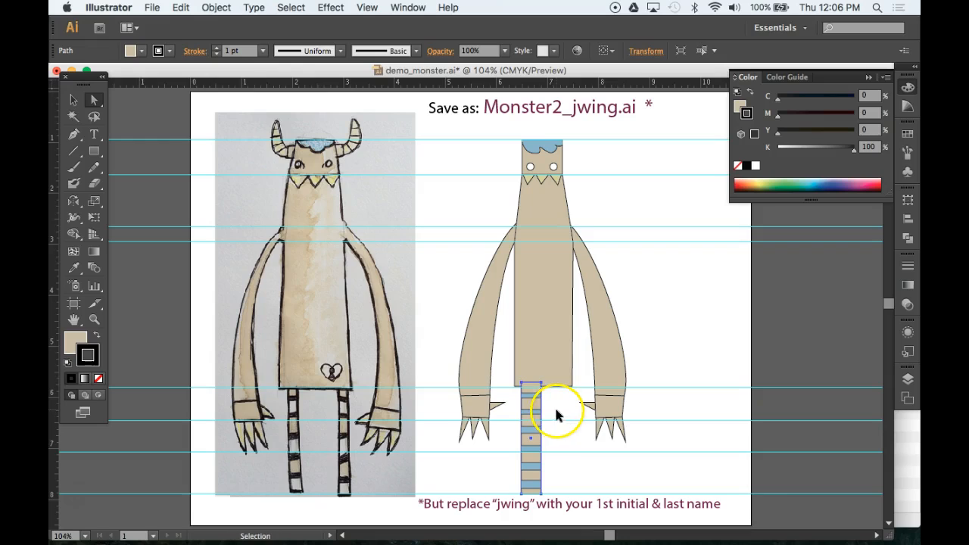
left_click(73, 99)
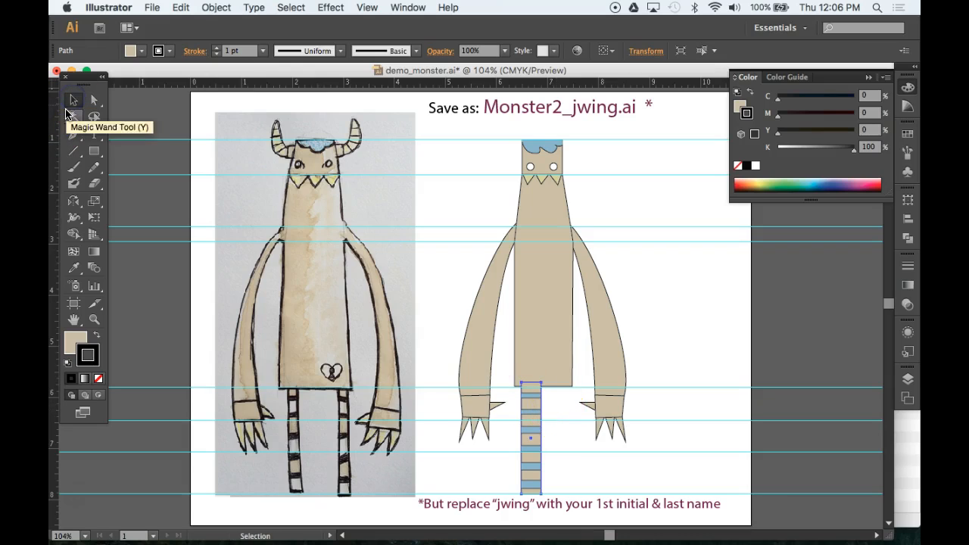
left_click(563, 409)
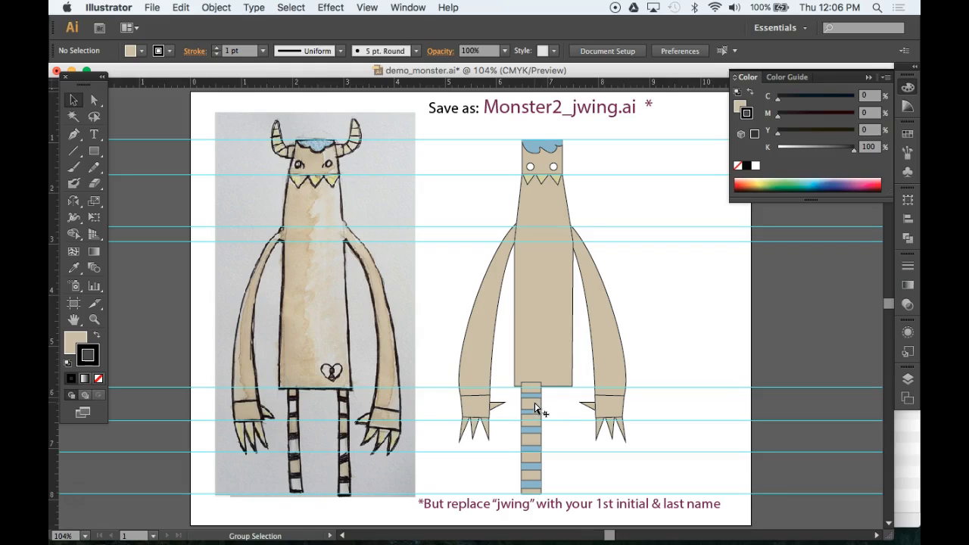
left_click_drag(535, 406, 561, 406)
key("super+z")
Group the leg with its clipped stripes and place a duplicate just to its right as the second leg
left_click(551, 427)
left_click(536, 420)
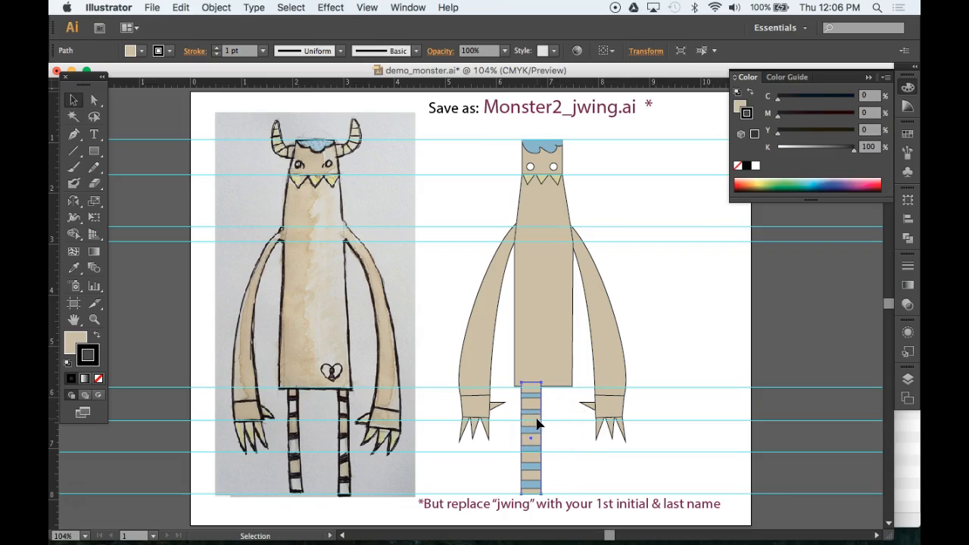
left_click_drag(537, 420, 506, 470)
key("super+z")
key("super+g")
left_click_drag(534, 420, 558, 422)
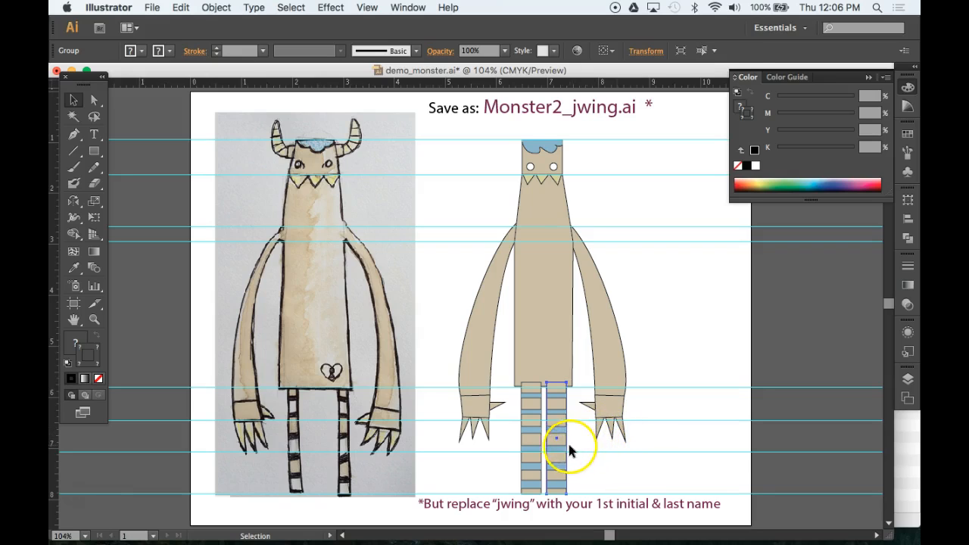
Cut both striped legs, paste them in place directly behind the torso, and deselect them
left_click_drag(573, 432, 503, 468)
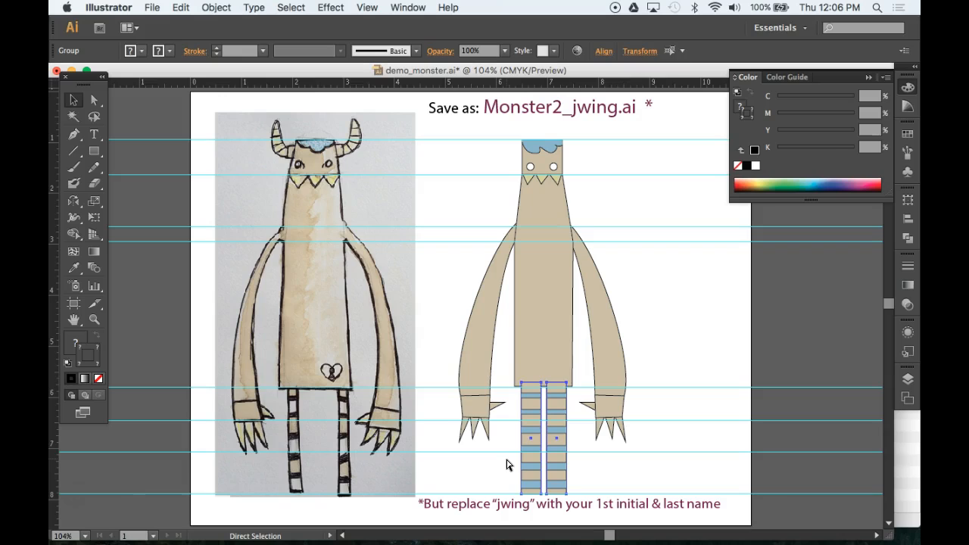
key("super+x")
left_click(542, 342)
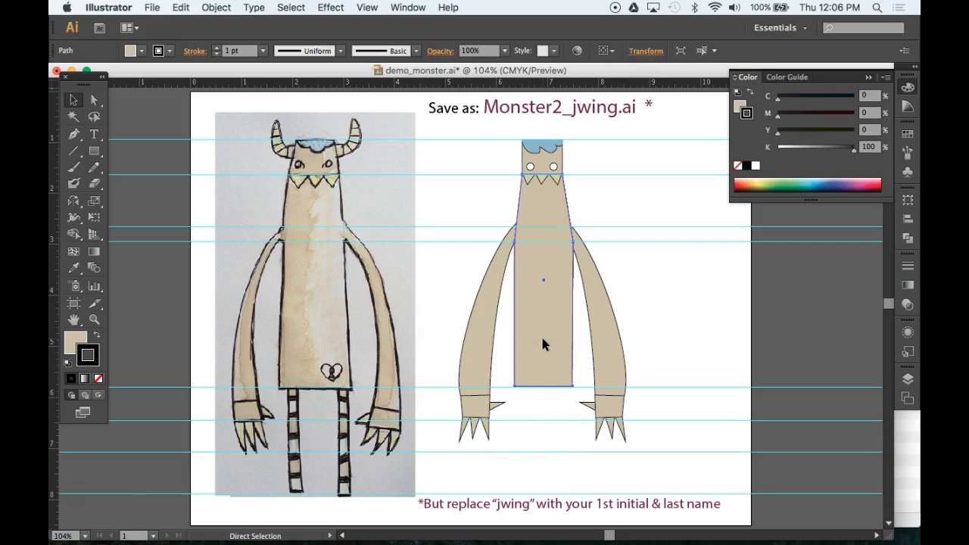
key("super+b")
key("v")
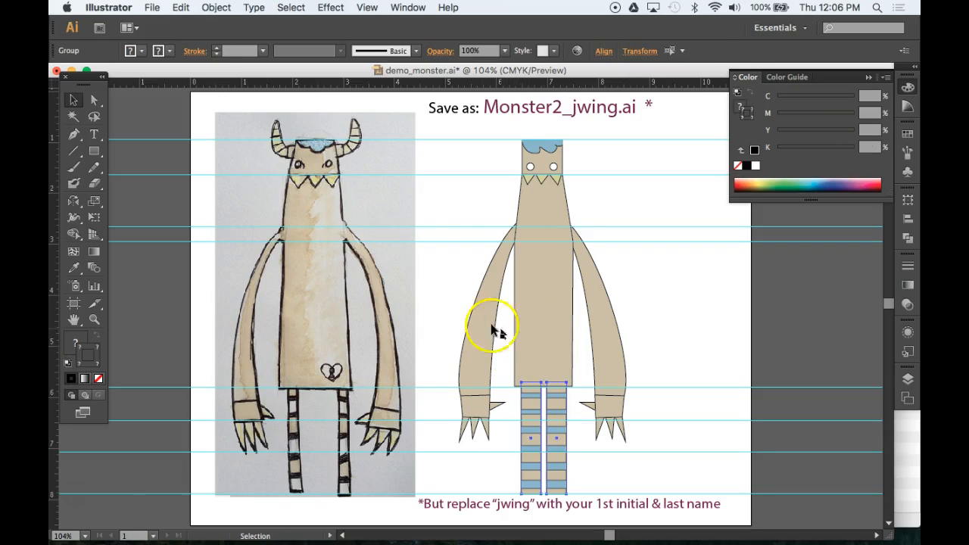
left_click(446, 212)
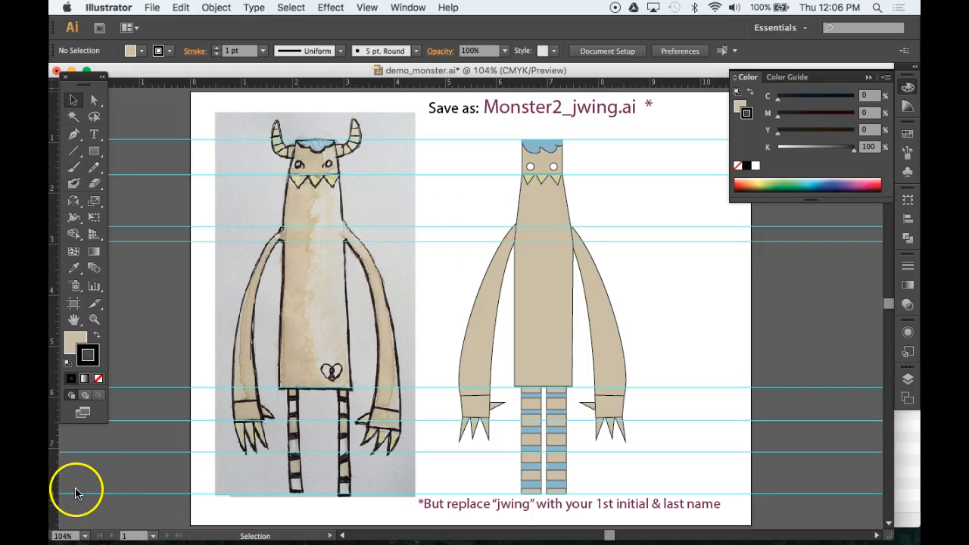
Save the monster document
key("a")
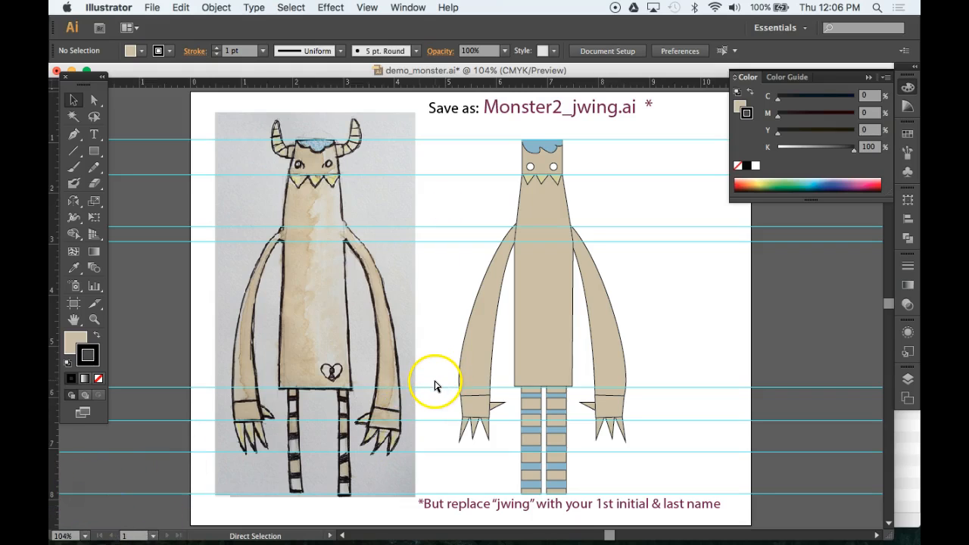
key("v")
key("super+s")
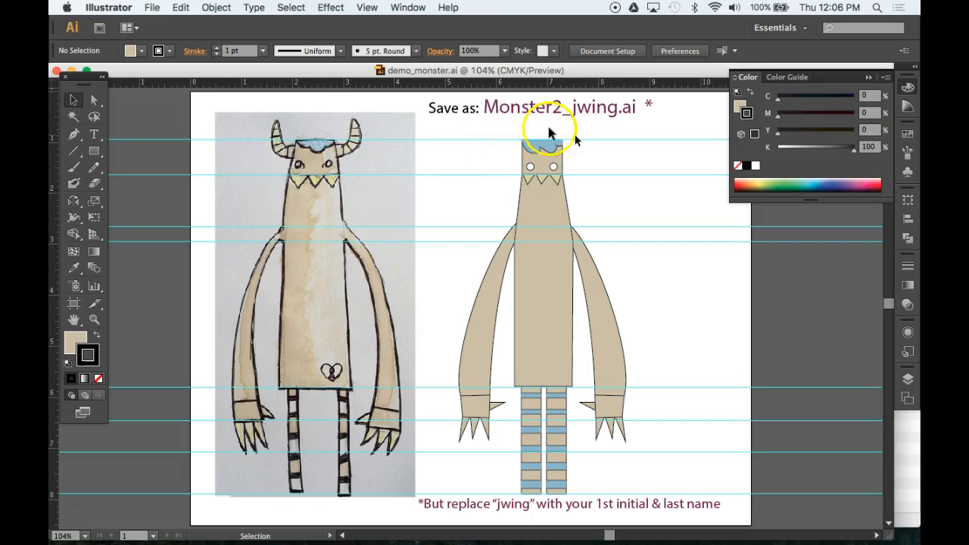